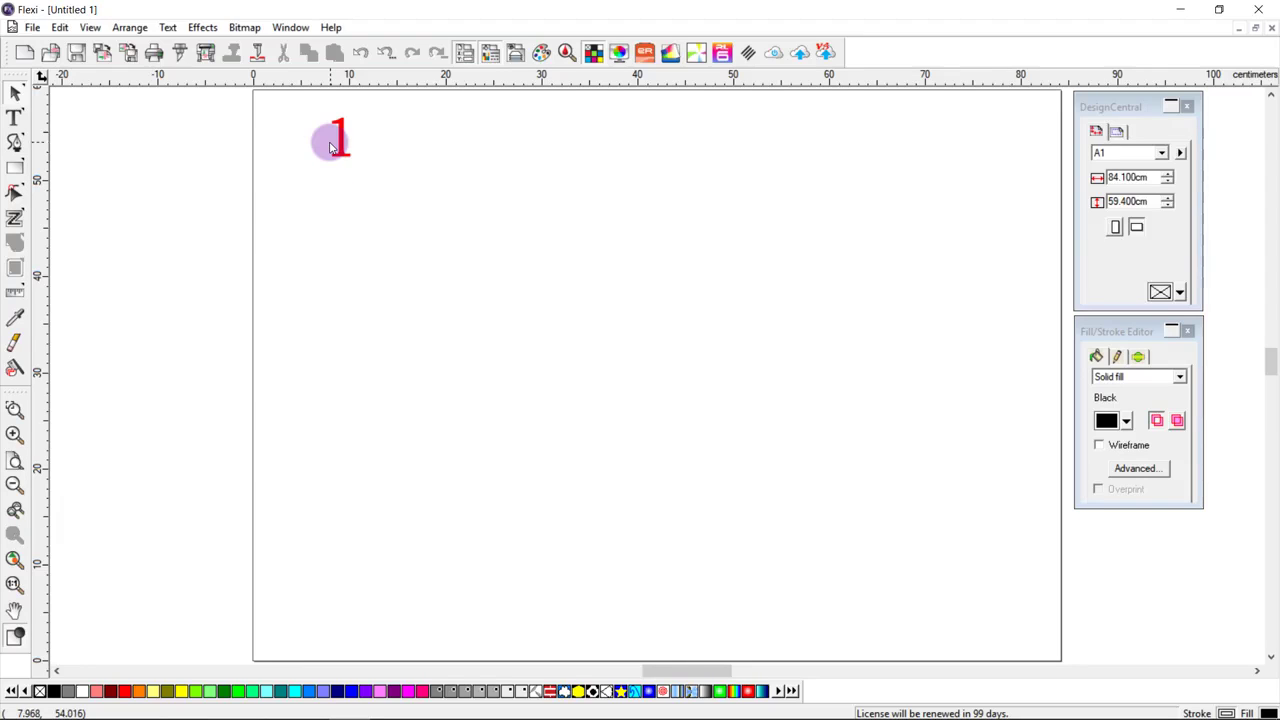
Step: Set up an auto serialization of the red number 1 with 100 copies in 5 columns, choosing text 1 for replacement
drag(298, 107, 380, 200)
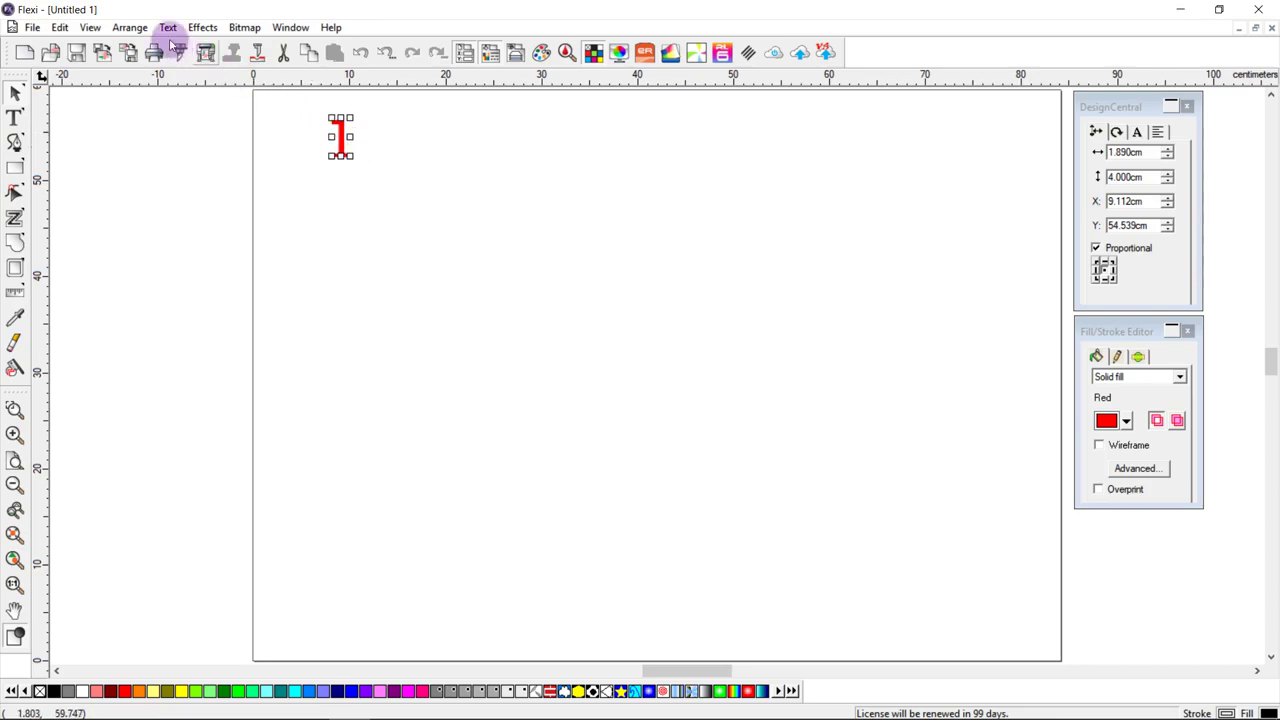
click(130, 27)
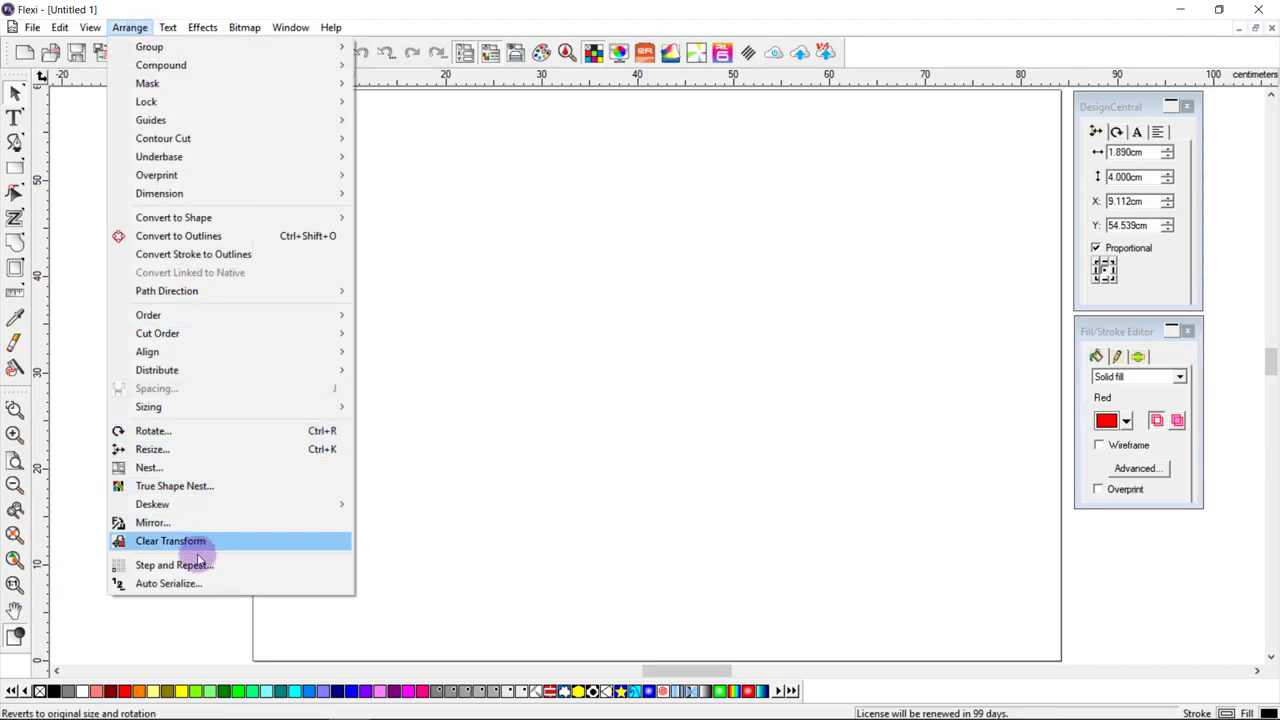
click(194, 586)
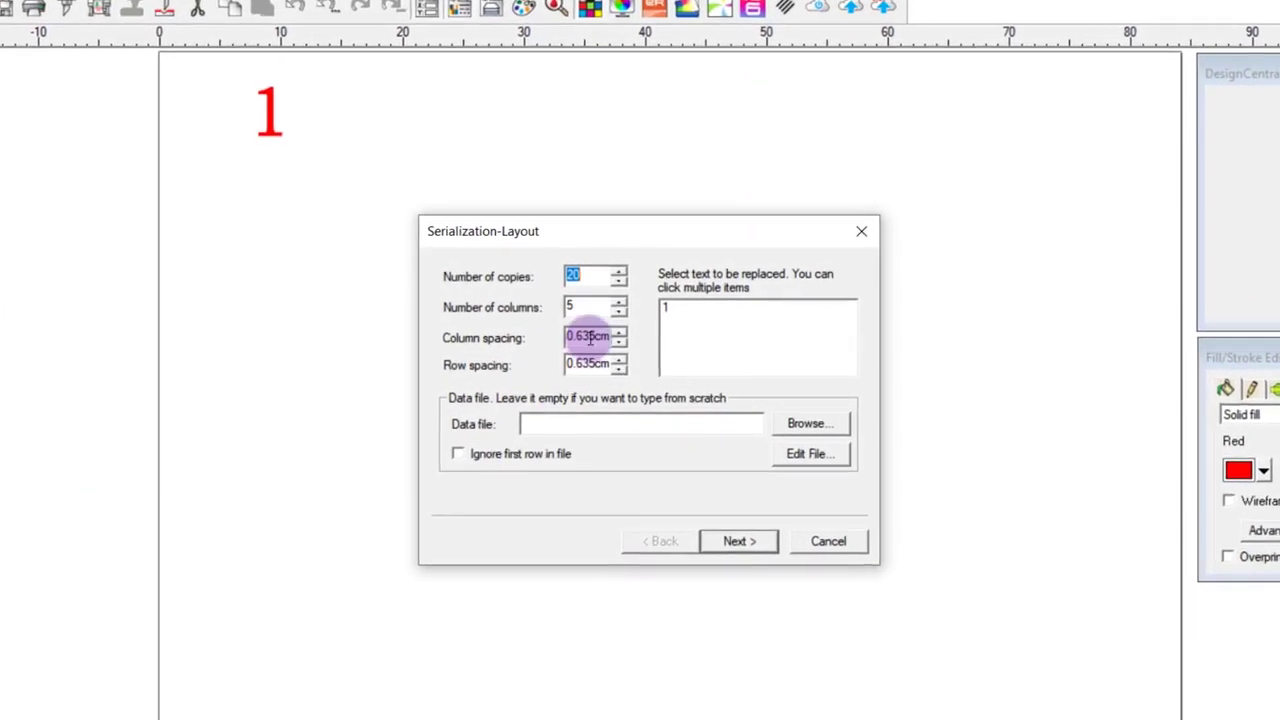
click(584, 271)
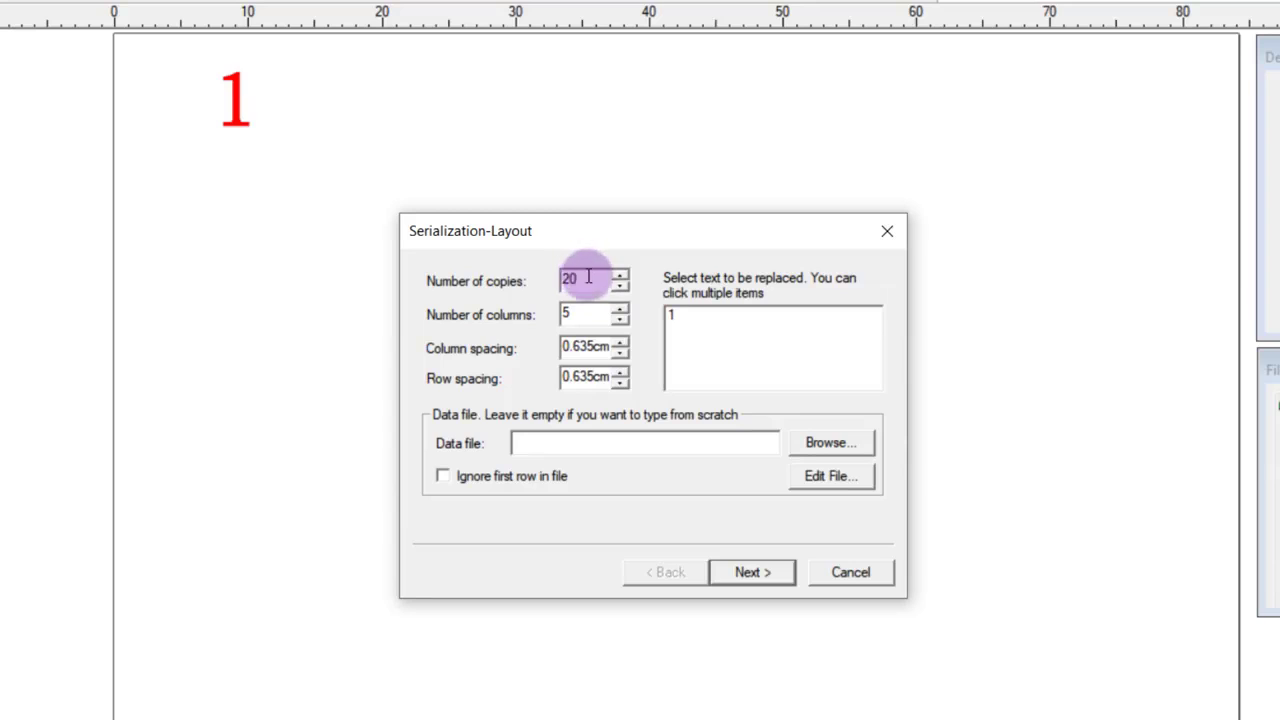
drag(588, 277, 533, 279)
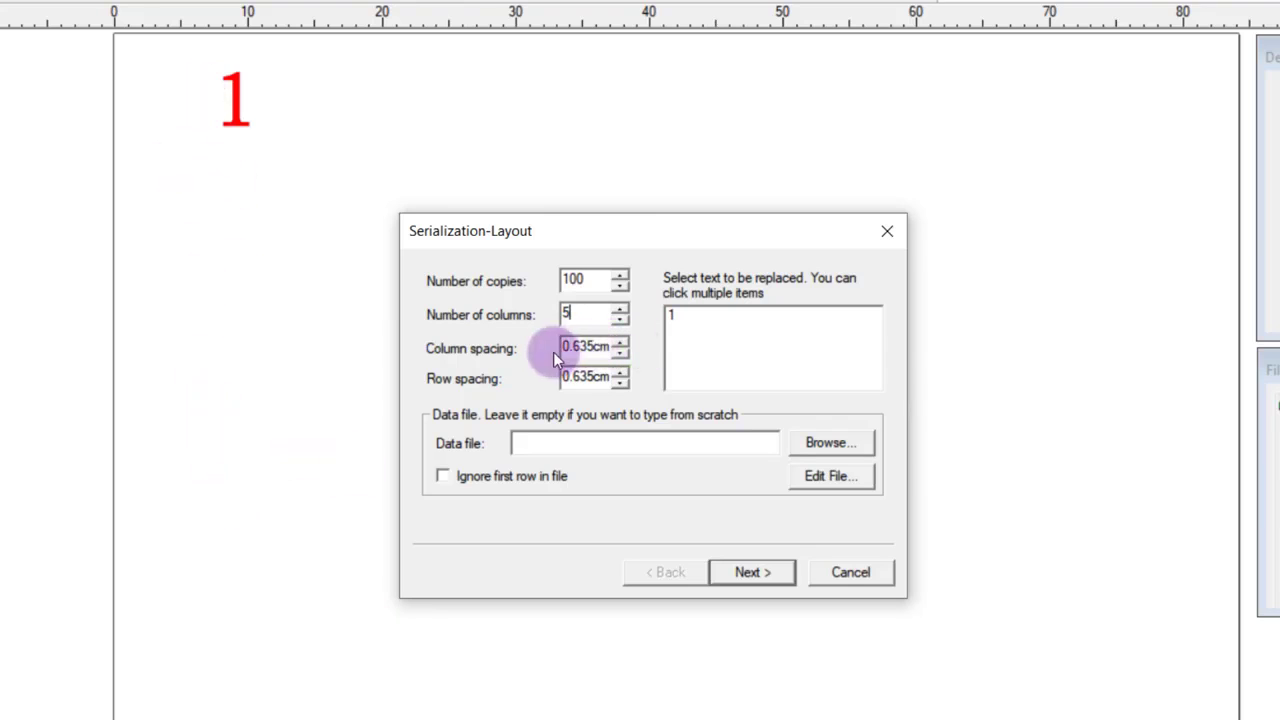
click(587, 375)
click(675, 316)
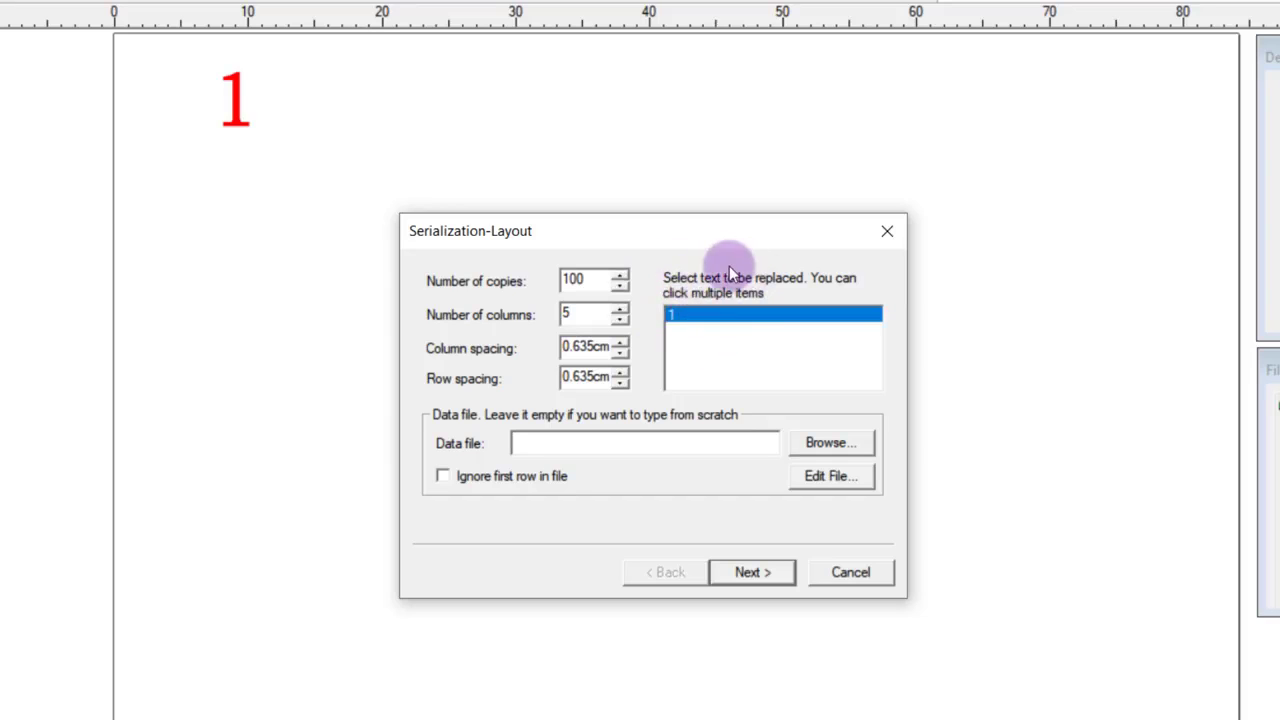
click(755, 572)
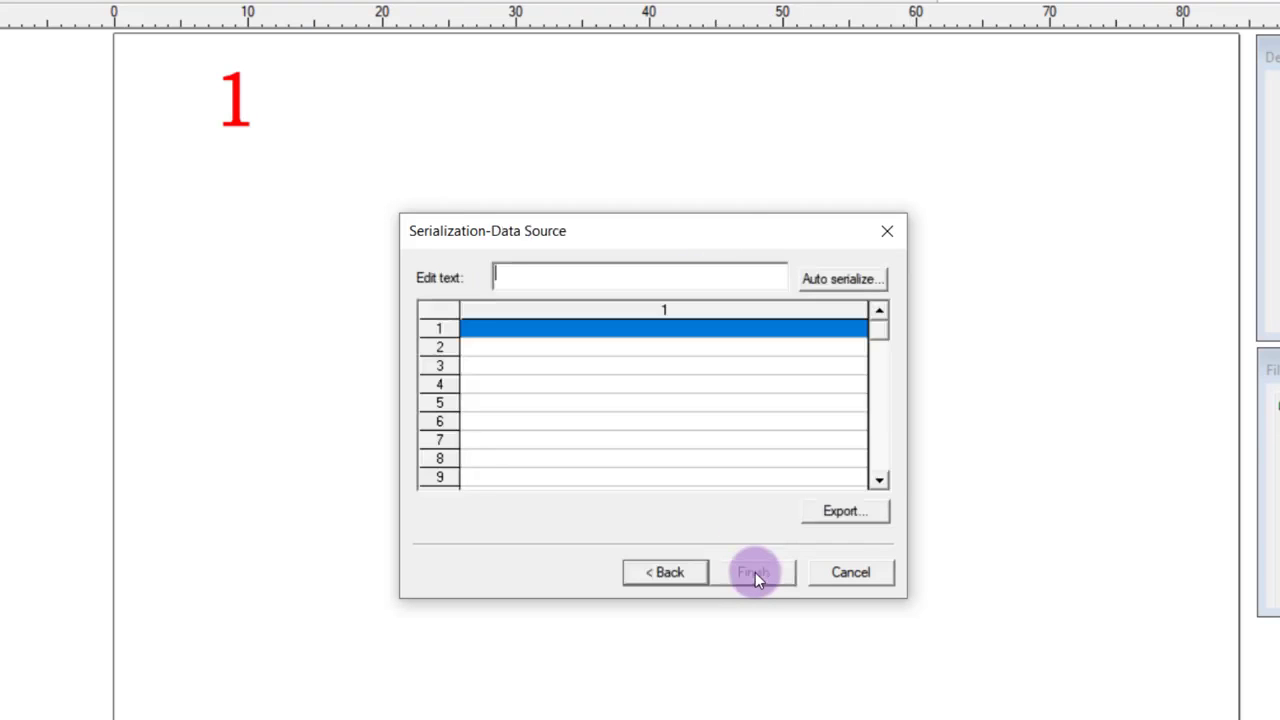
Step: Fill the serialization data numerically with start 1 and increment 1, and generate the copies
click(820, 284)
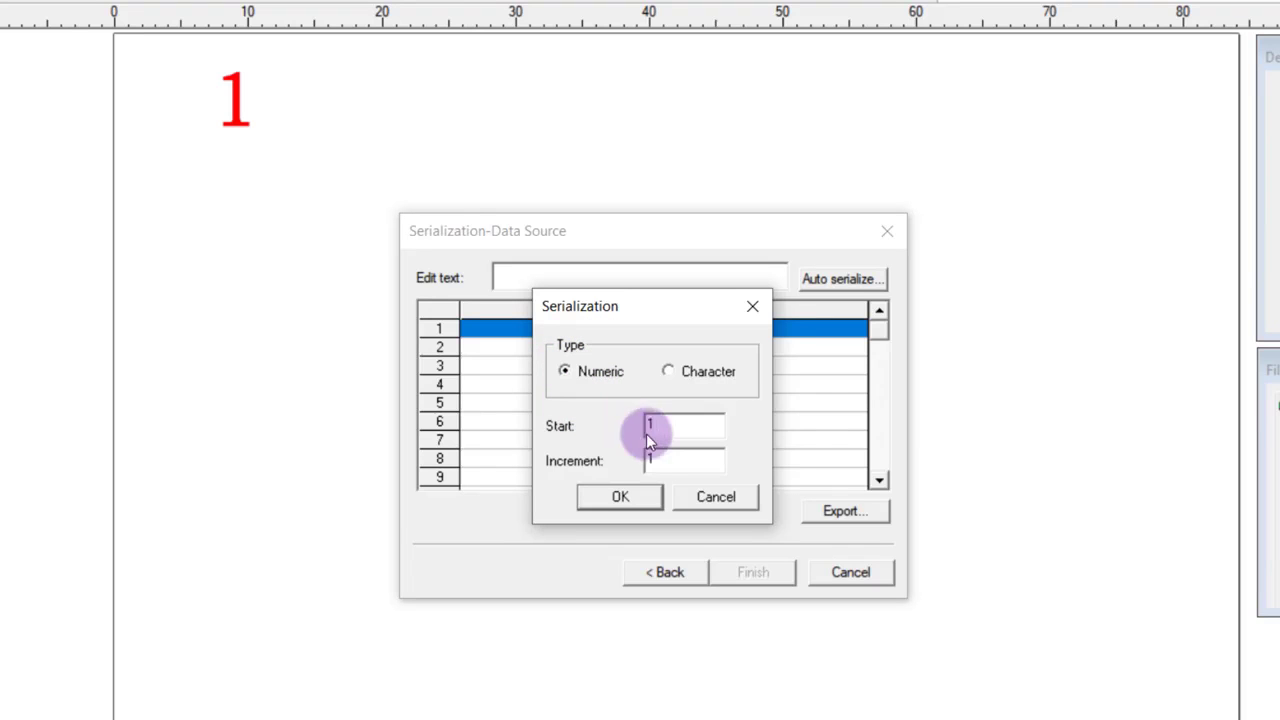
click(686, 458)
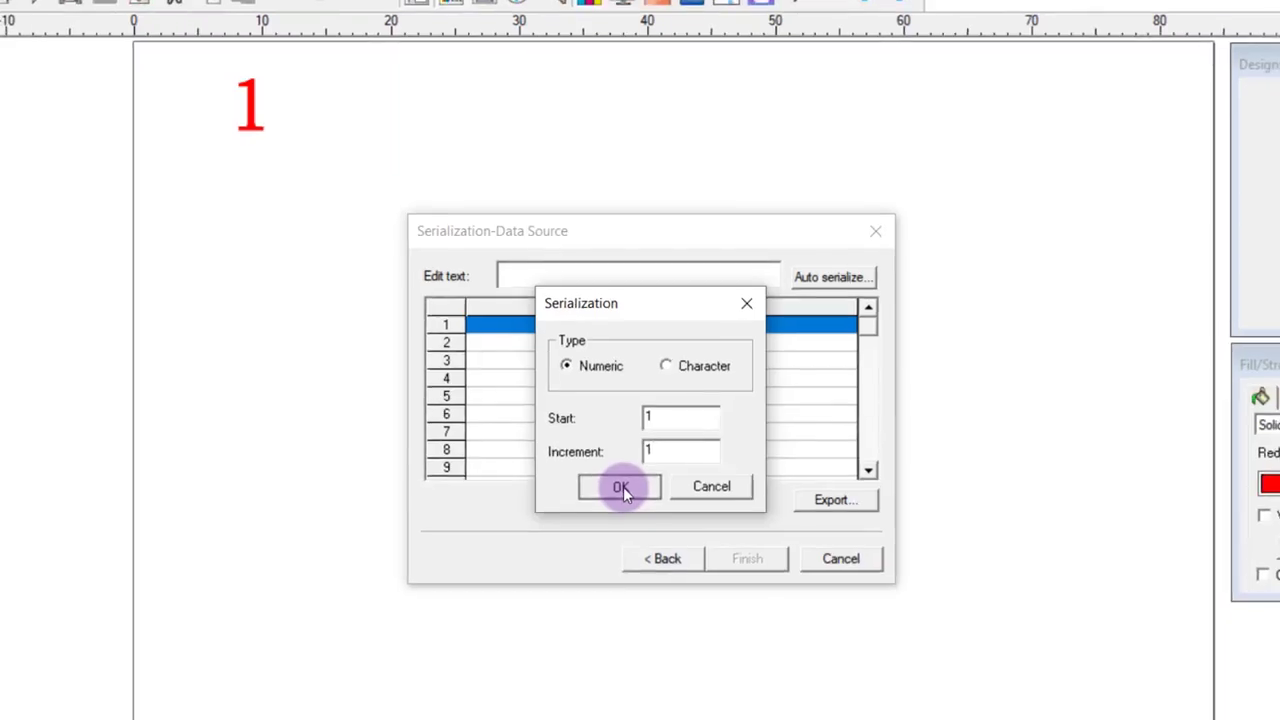
click(622, 497)
click(753, 572)
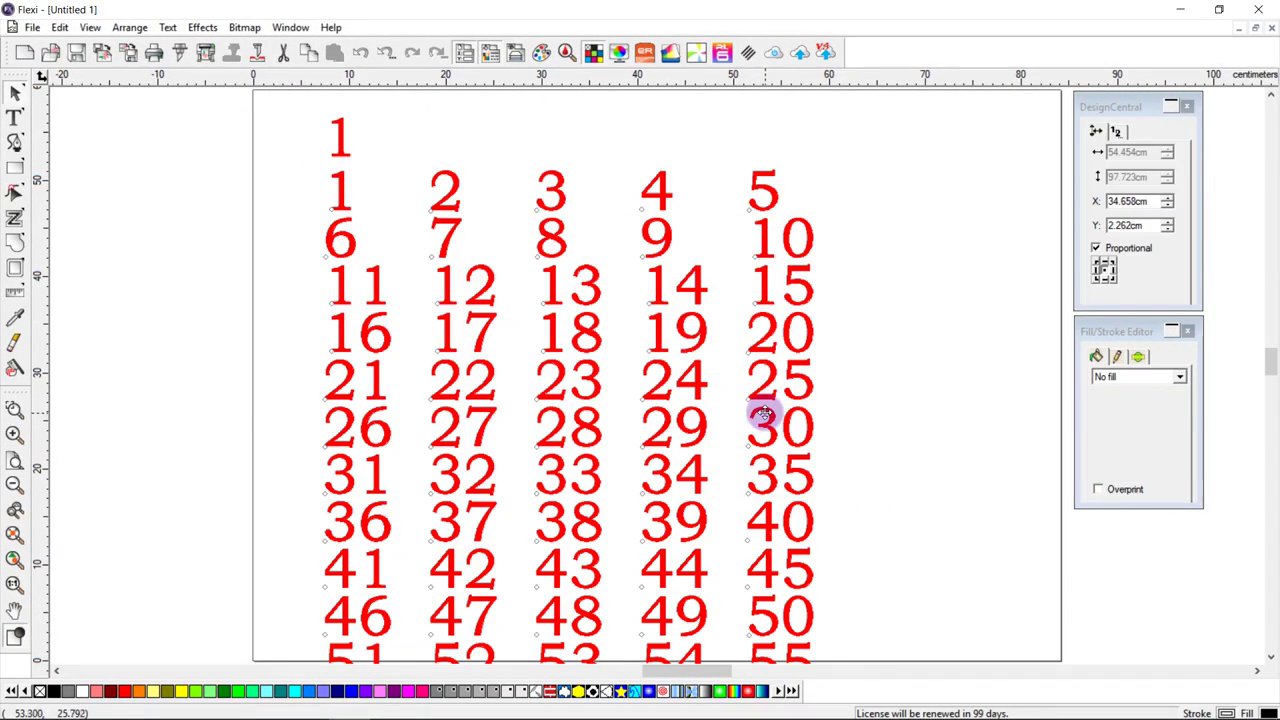
click(500, 146)
scroll(680, 309, down, 10)
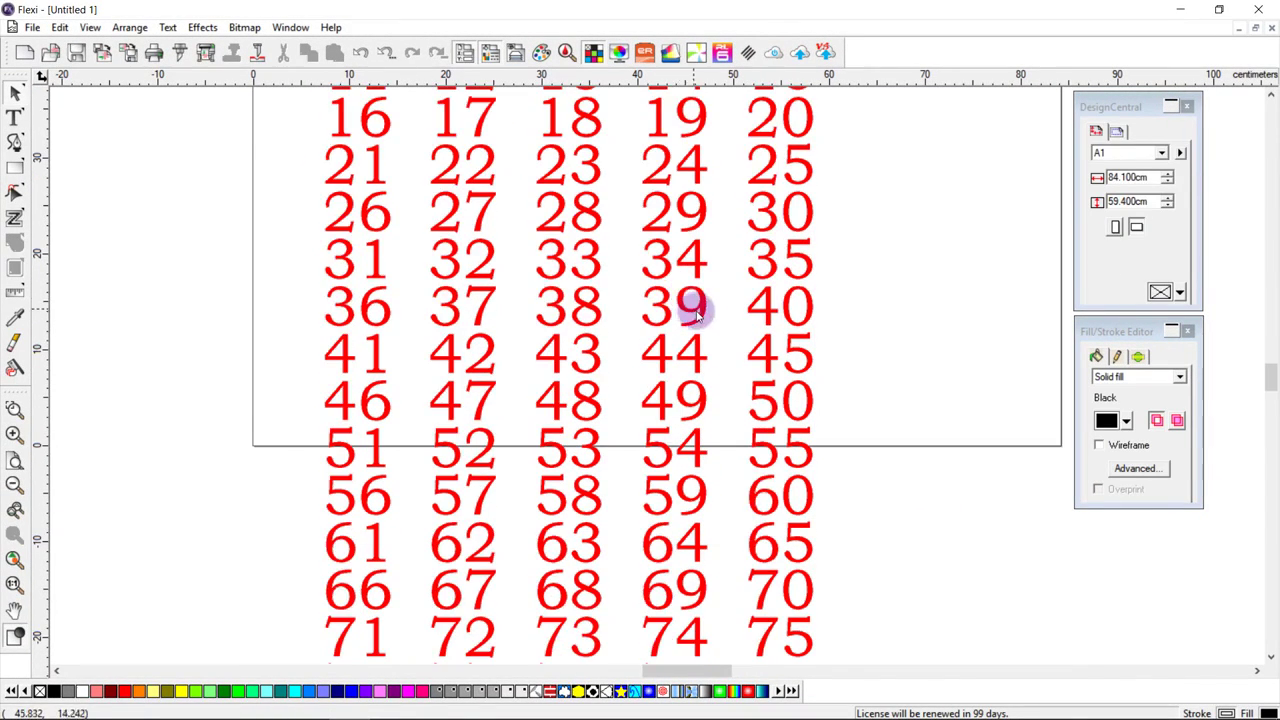
scroll(806, 352, up, 3)
scroll(806, 352, up, 6)
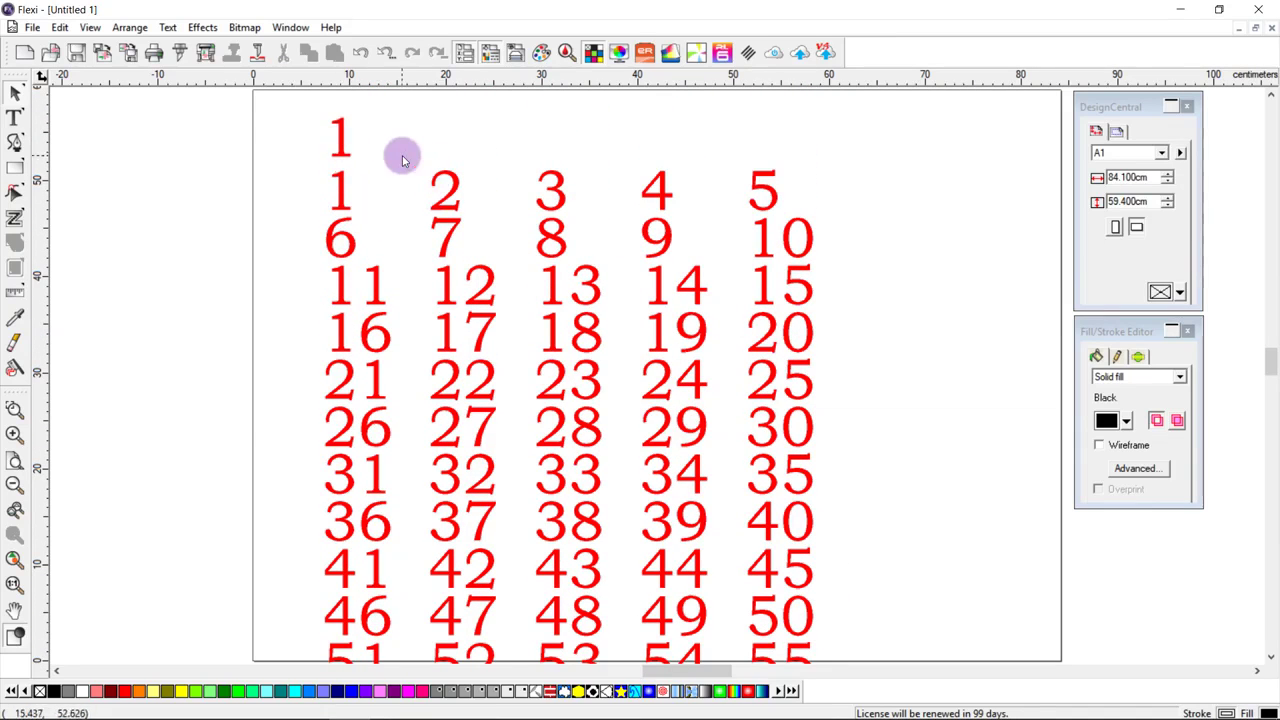
click(488, 349)
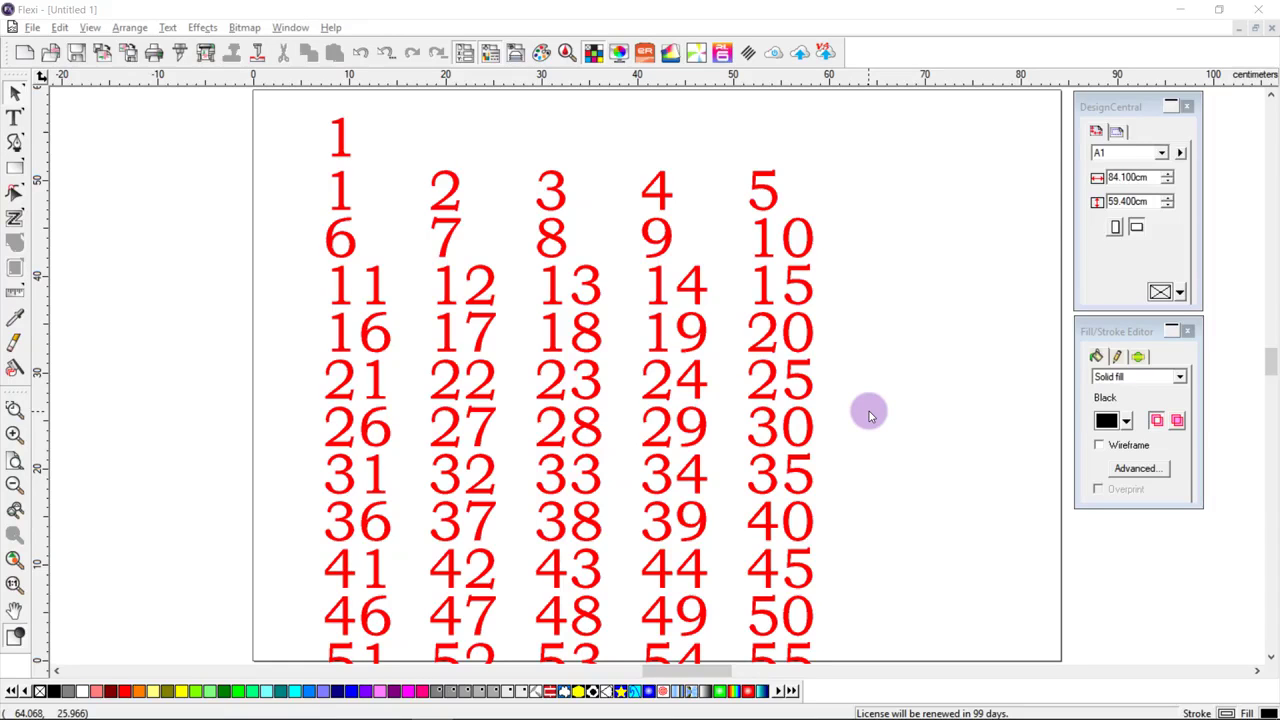
click(443, 185)
click(41, 75)
Step: Create a new document and draw a rectangle about 19.8 by 12.5 cm near the page's upper-left corner
click(24, 54)
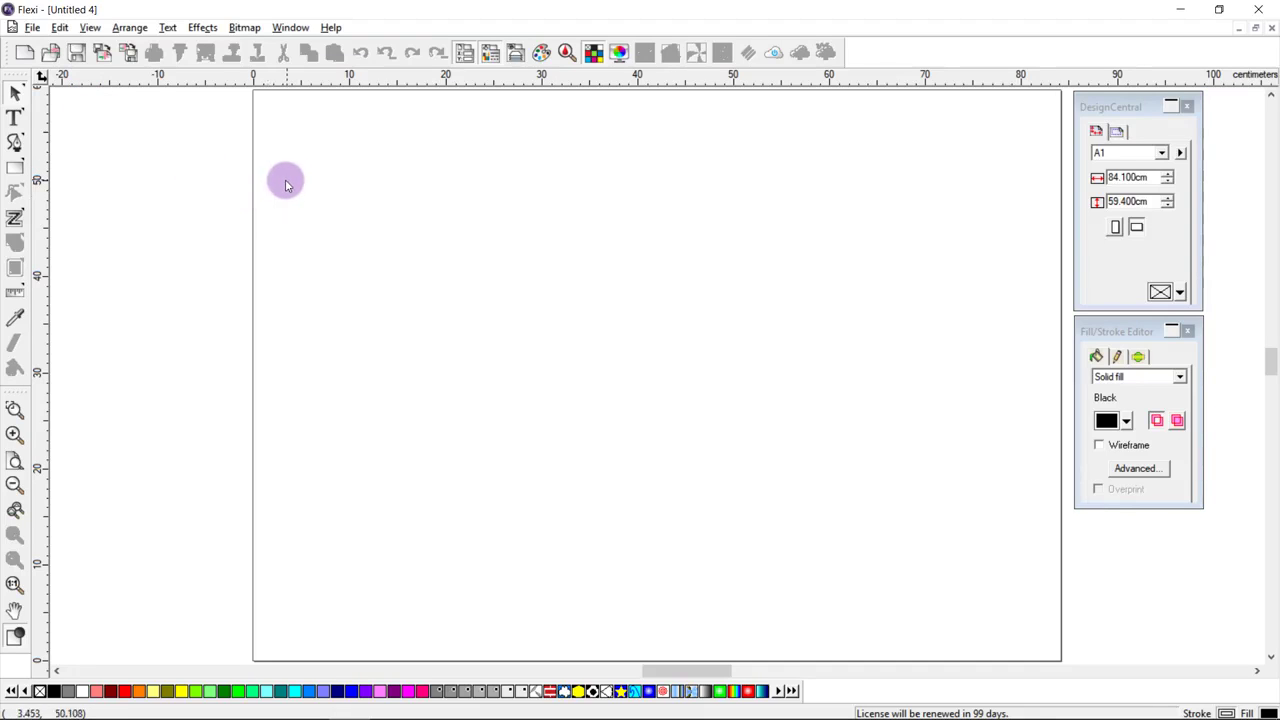
click(16, 170)
drag(301, 152, 491, 271)
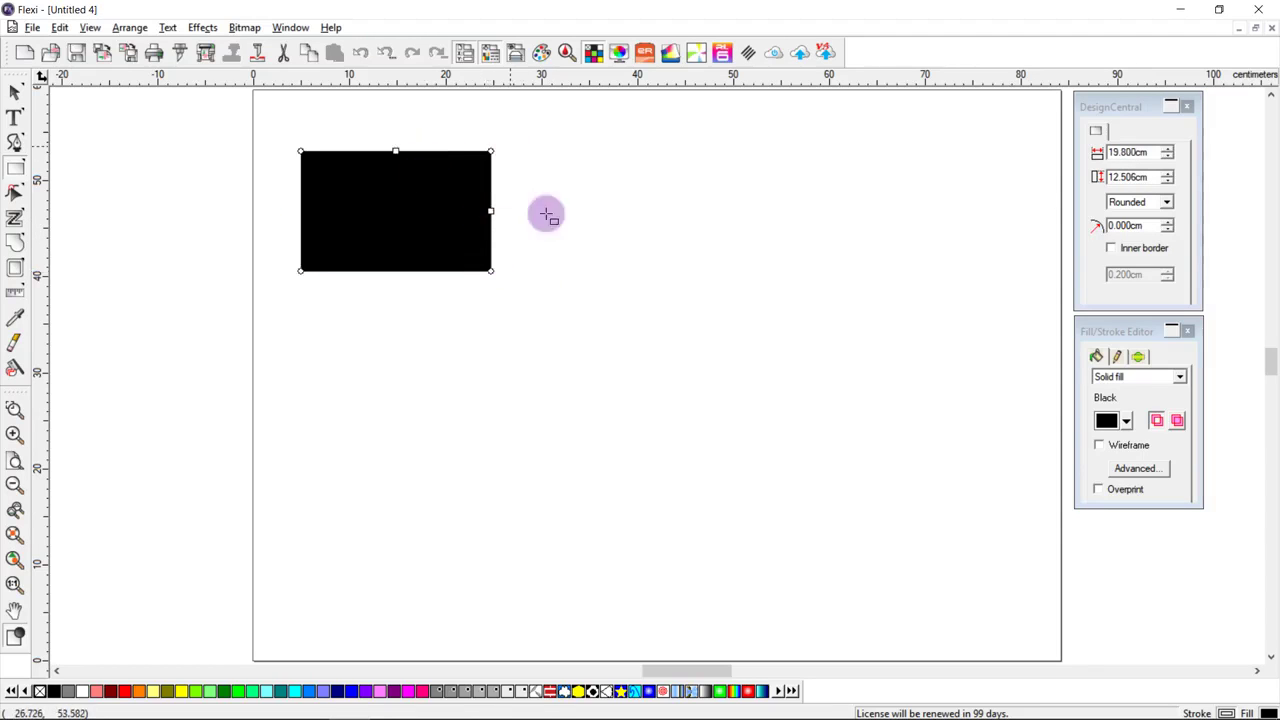
Step: Fill the rectangle with Pale Green and round its corners with a 1.2 cm radius
click(1126, 421)
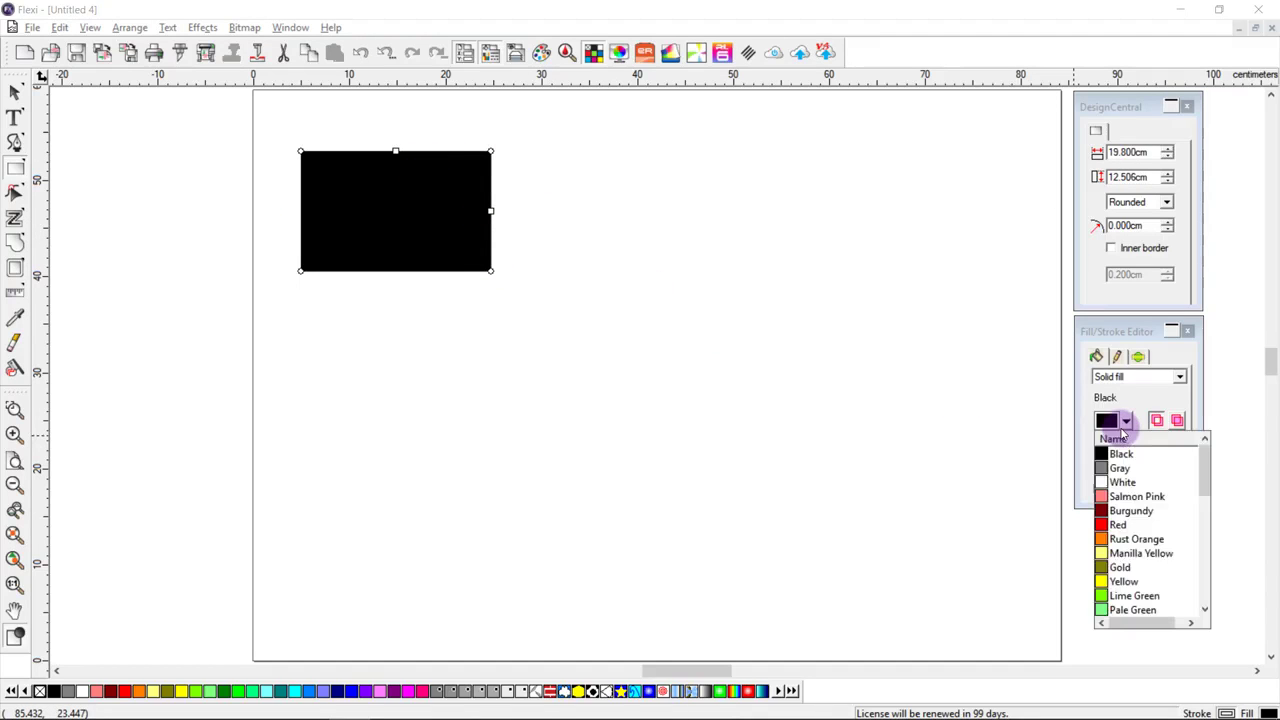
click(1130, 610)
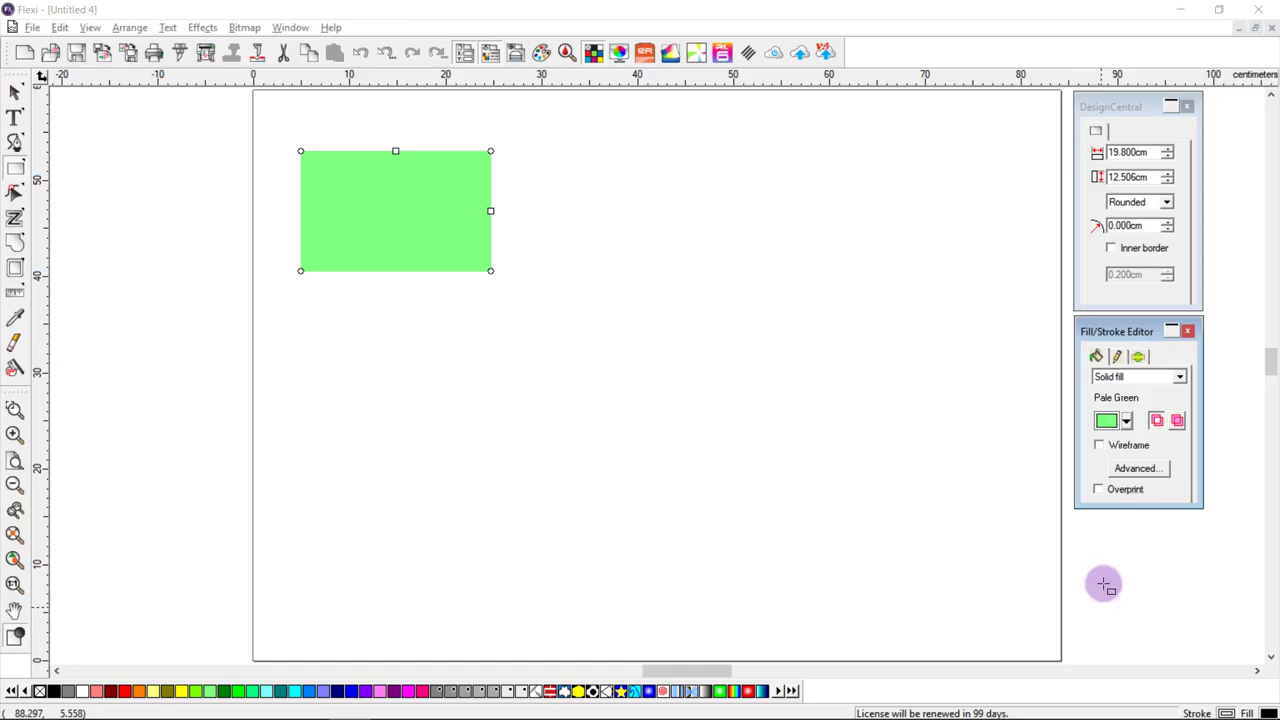
click(1168, 226)
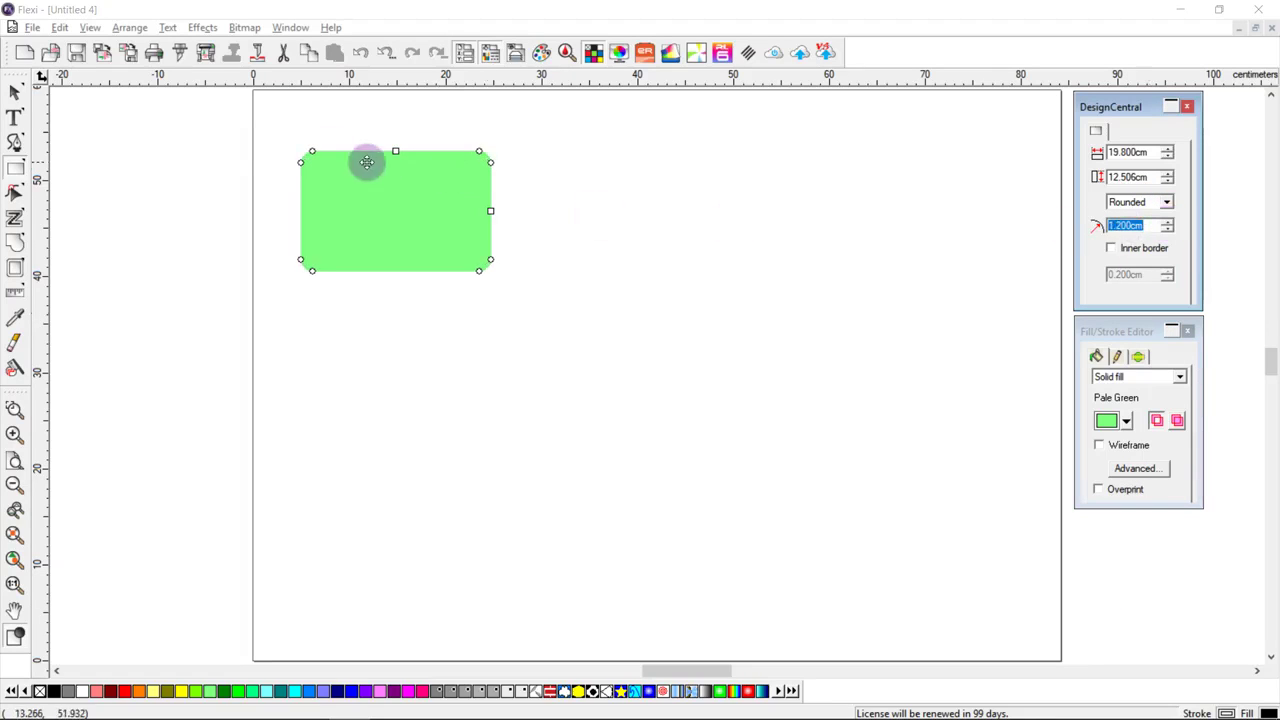
Step: Apply a red outline effect with a 0.5 cm offset around the green rectangle, keeping the original
click(15, 93)
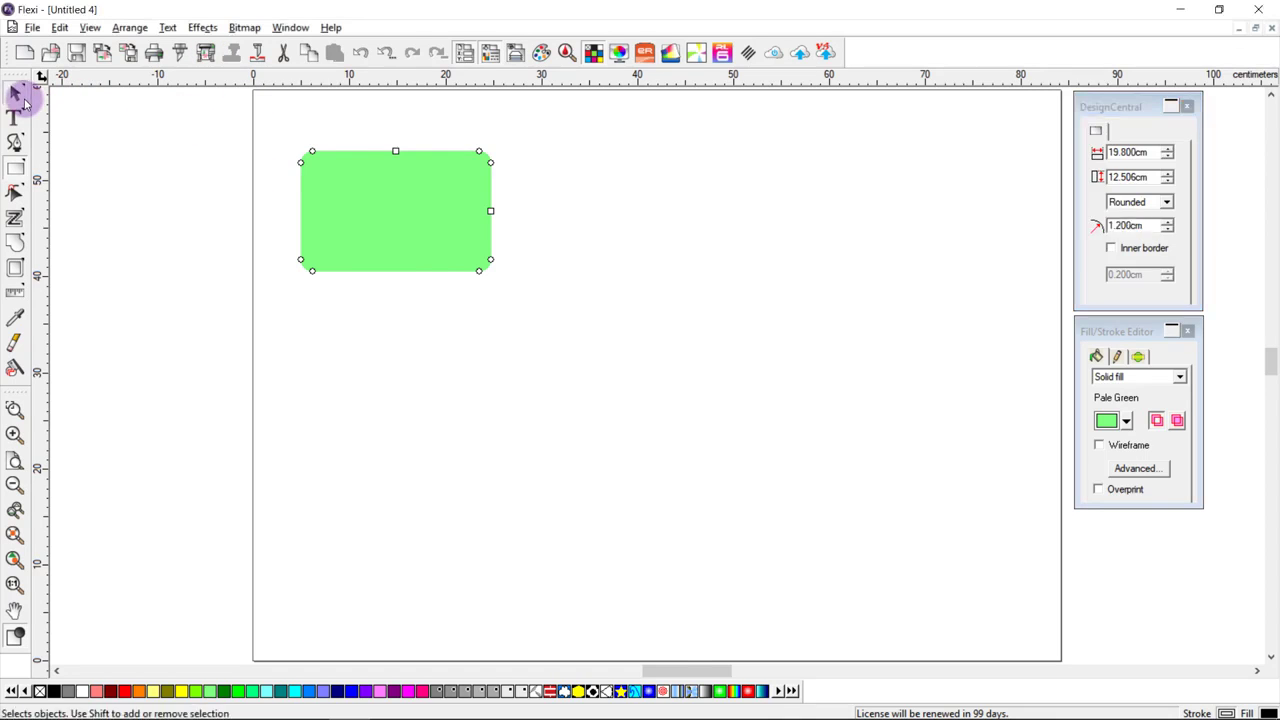
click(207, 30)
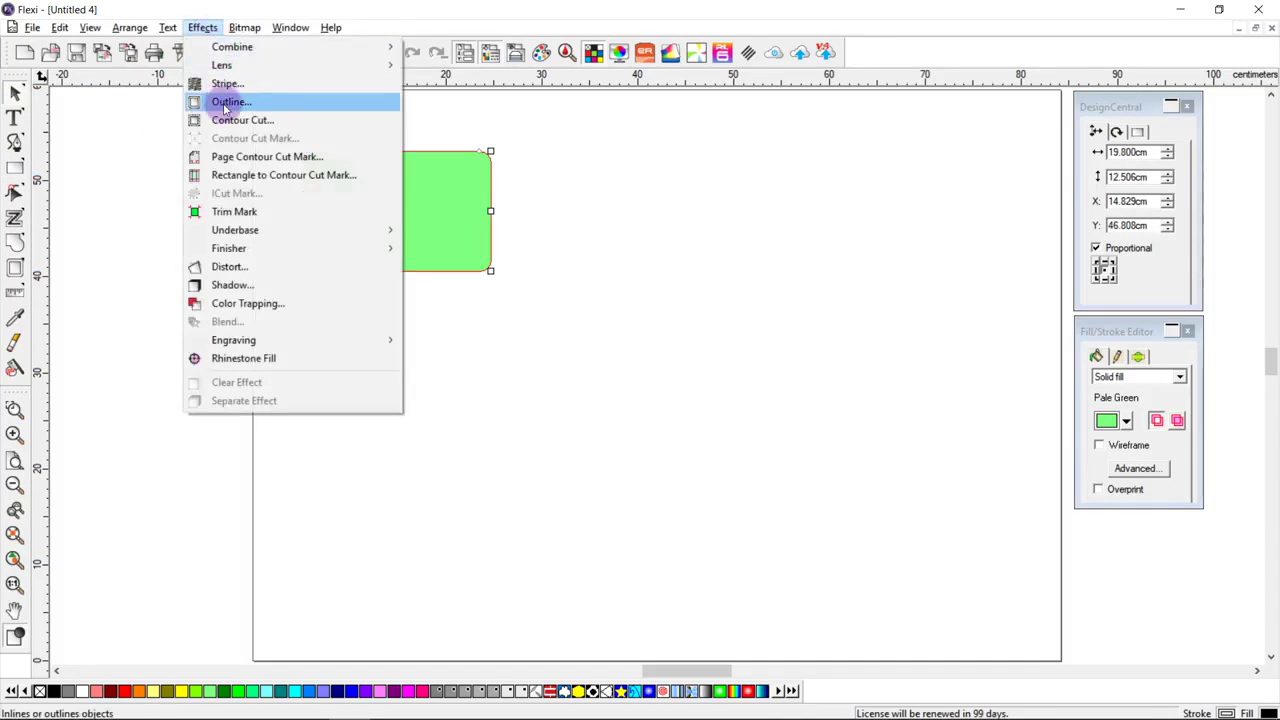
click(228, 102)
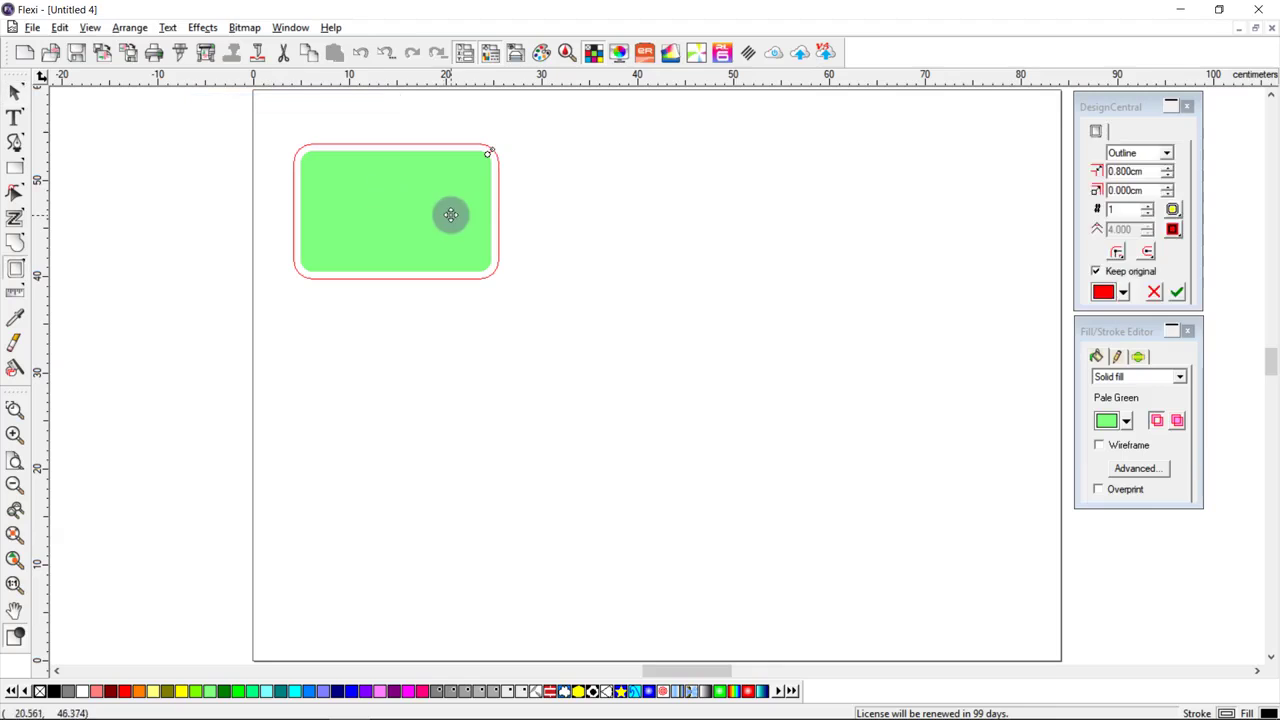
click(1167, 176)
click(1167, 176)
click(1167, 176)
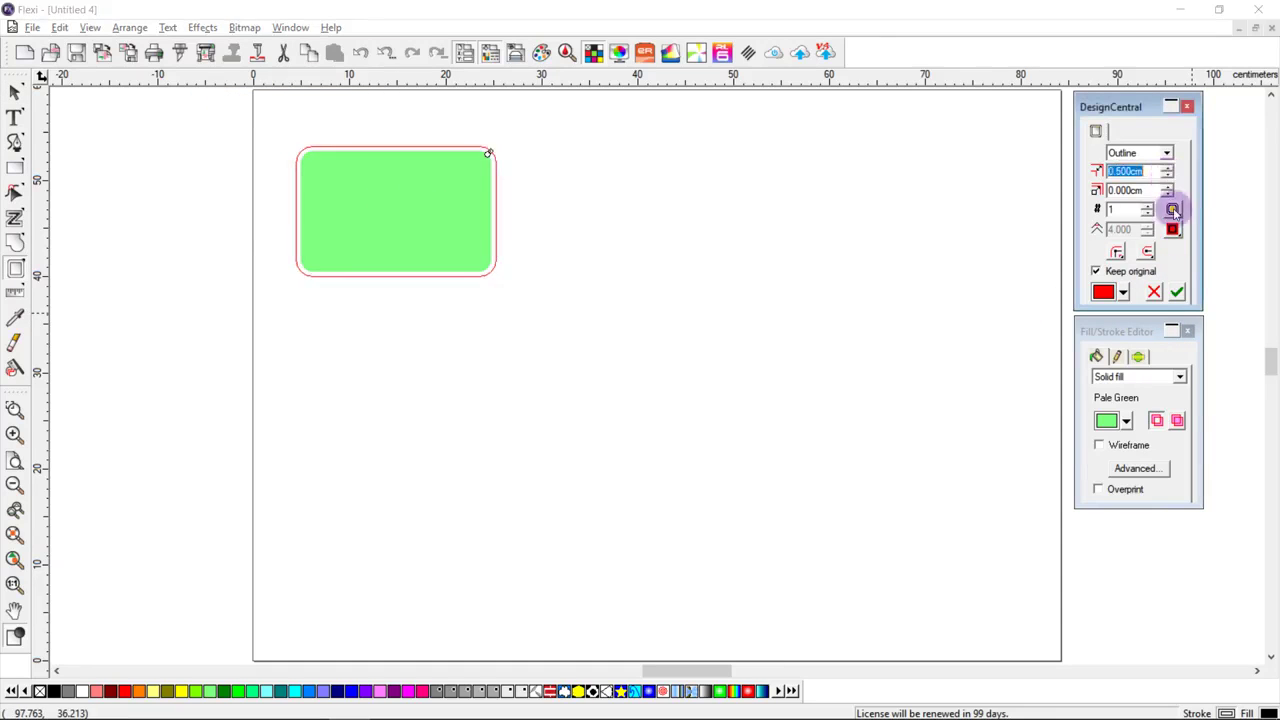
click(1178, 291)
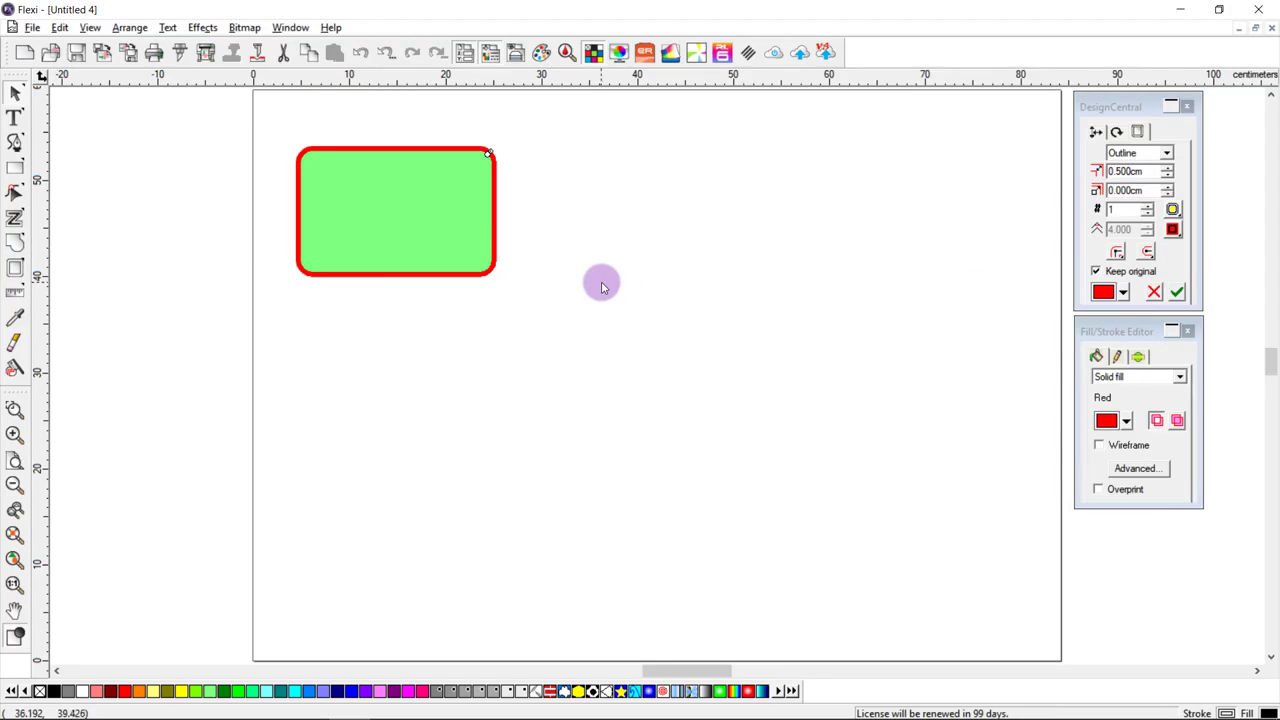
Step: Add a contour cut with a 0 cm offset around the outlined rectangle
click(474, 239)
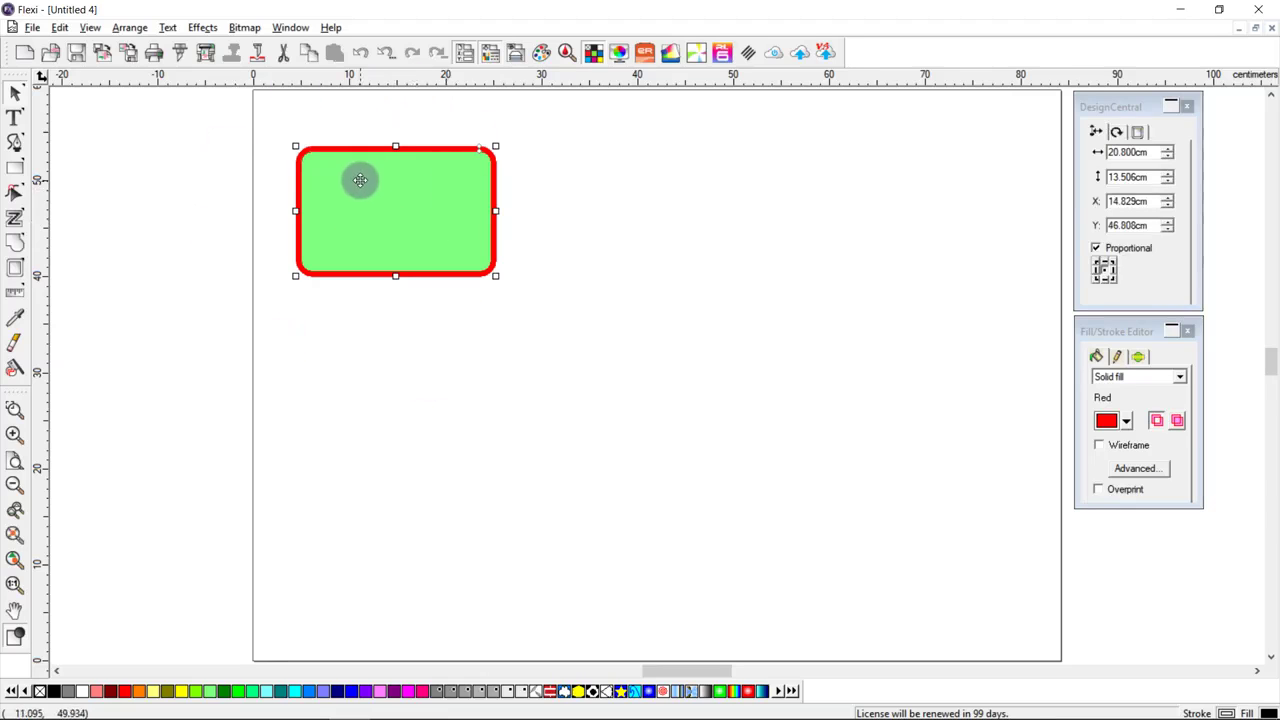
click(203, 28)
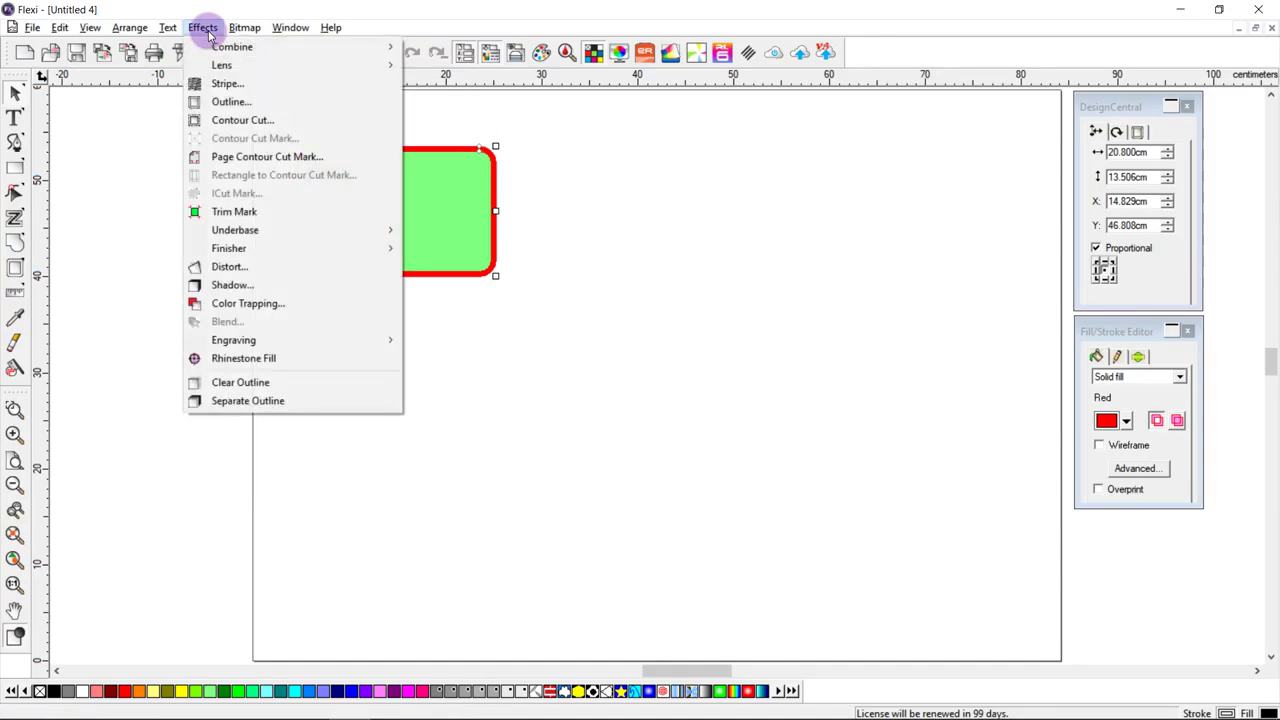
click(224, 122)
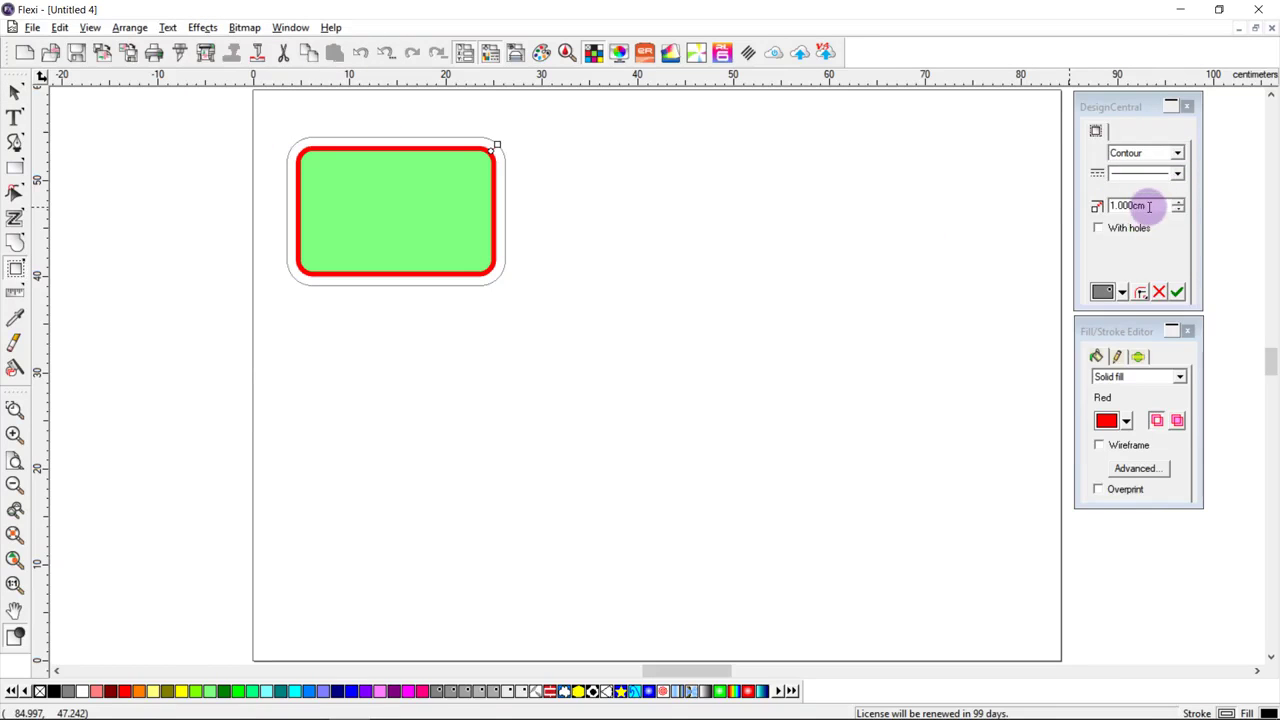
click(1181, 211)
click(1181, 211)
click(1181, 211)
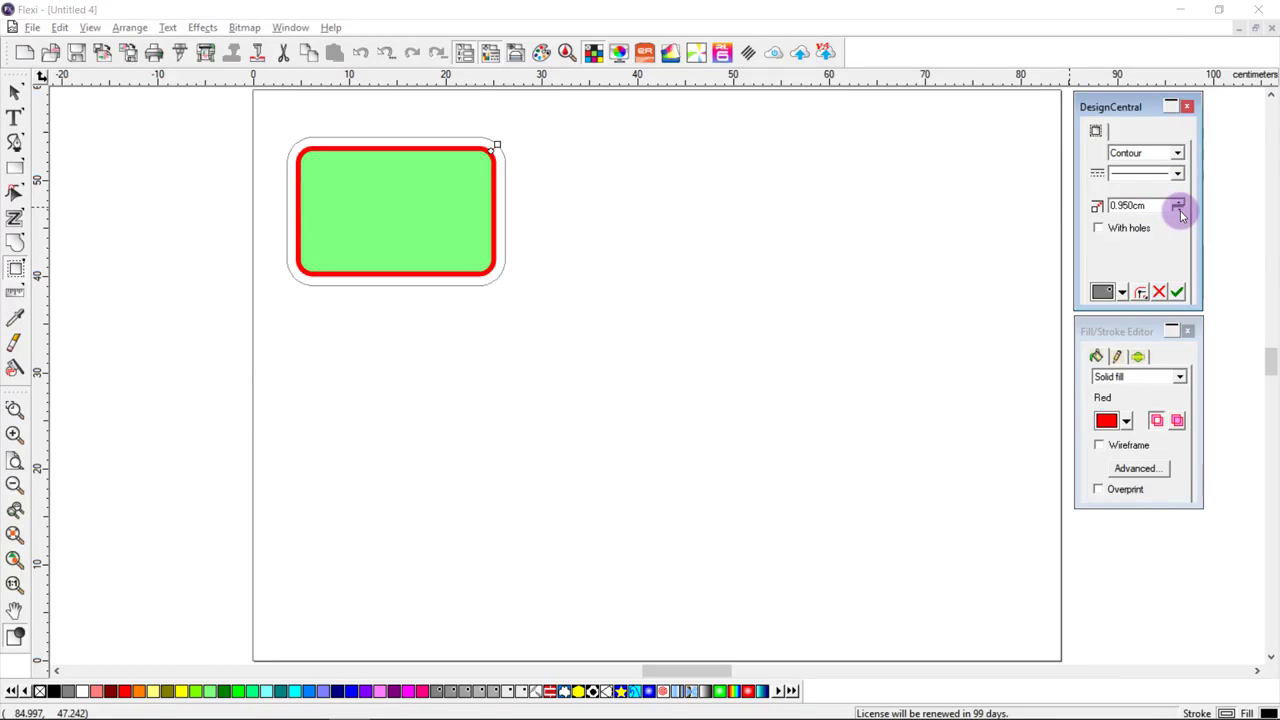
click(1181, 211)
click(1181, 211)
click(1181, 211)
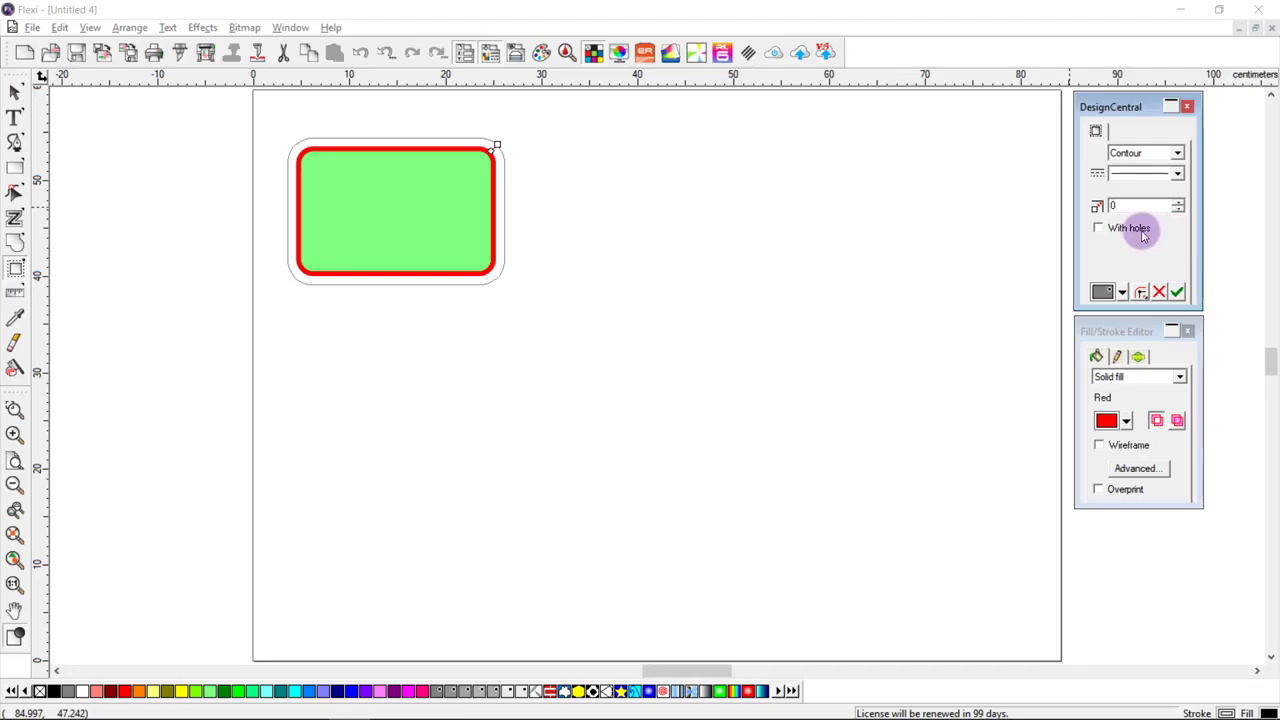
click(1177, 292)
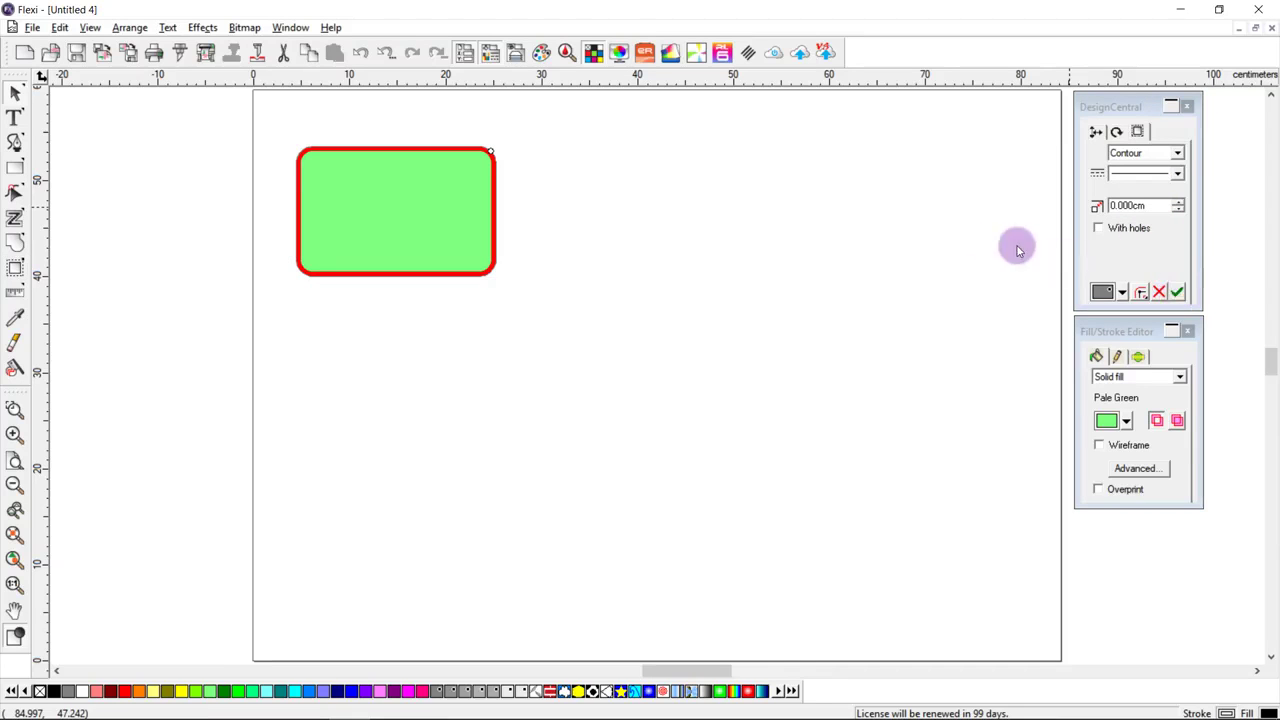
Step: Add the text "A" and place it inside the upper middle part of the green rectangle
click(686, 209)
scroll(325, 150, up, 1)
scroll(325, 152, up, 1)
click(445, 255)
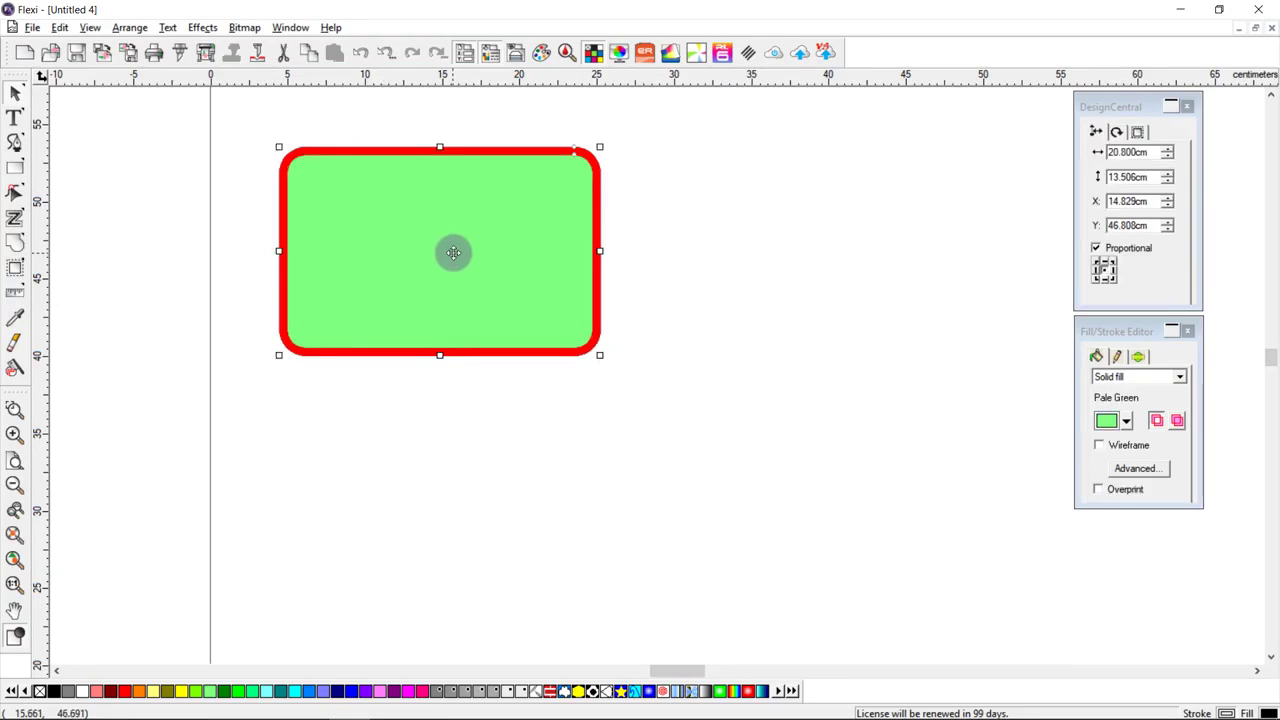
click(15, 117)
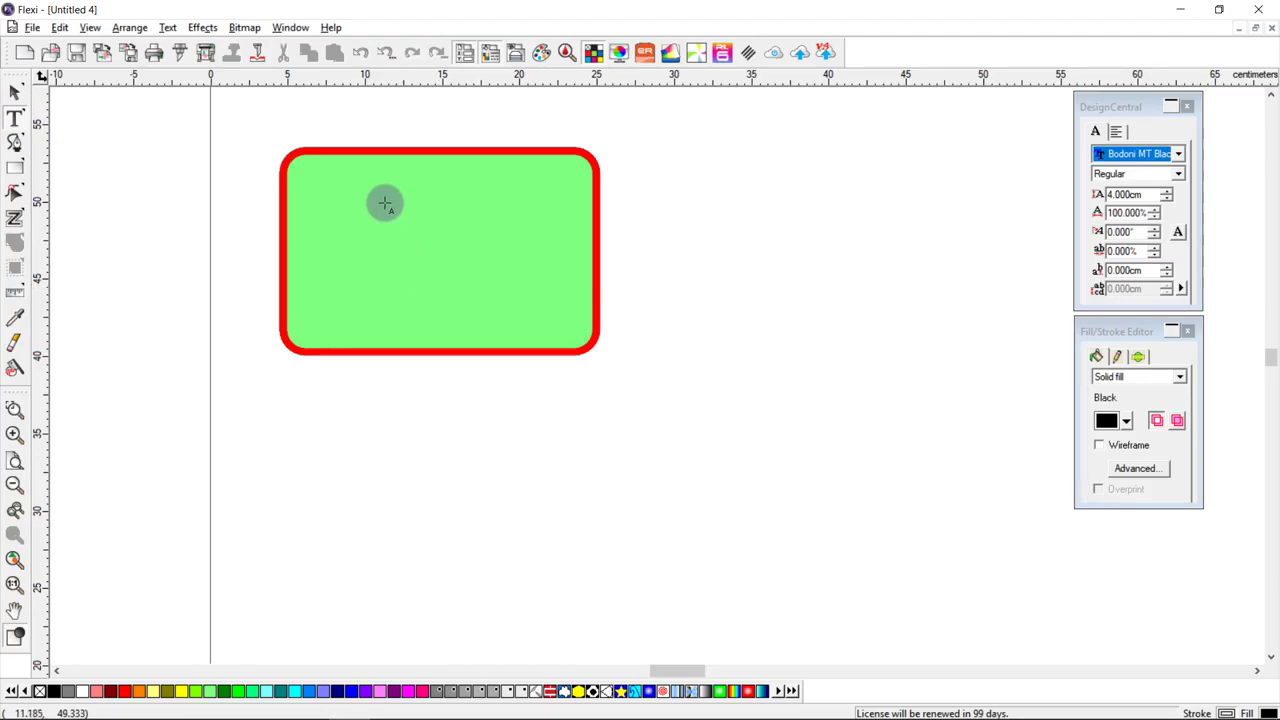
click(423, 213)
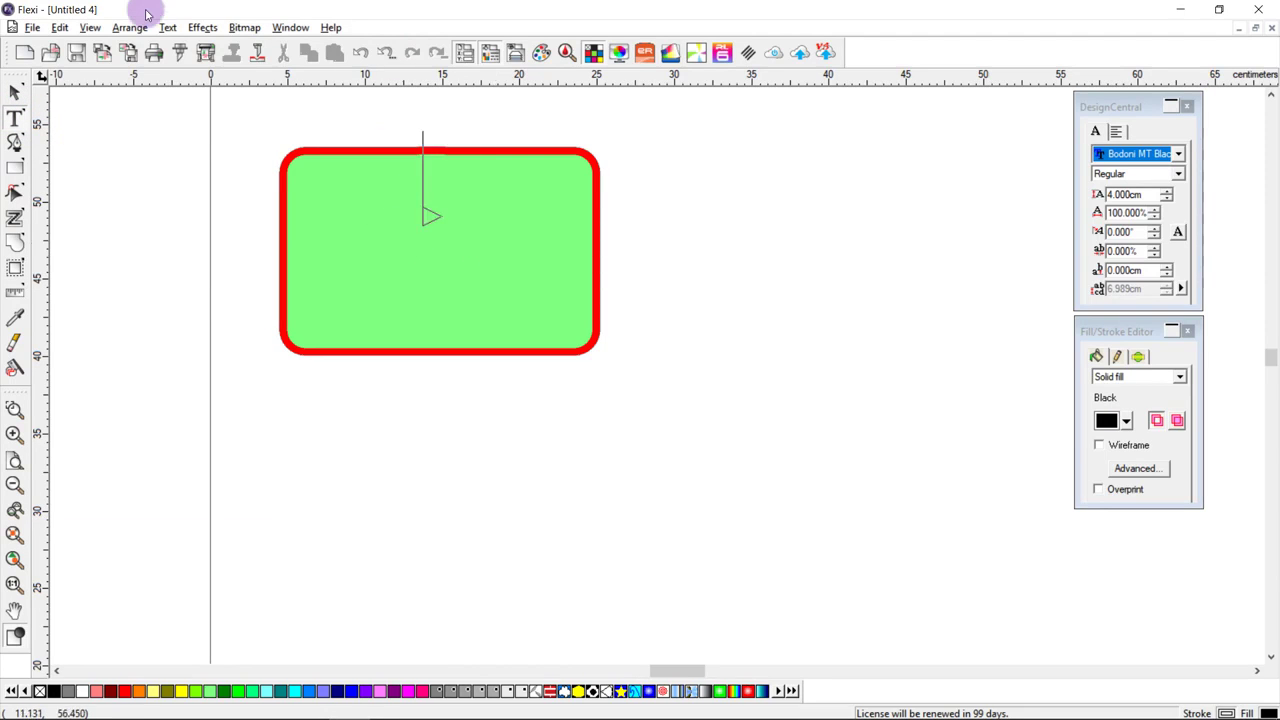
text(A)
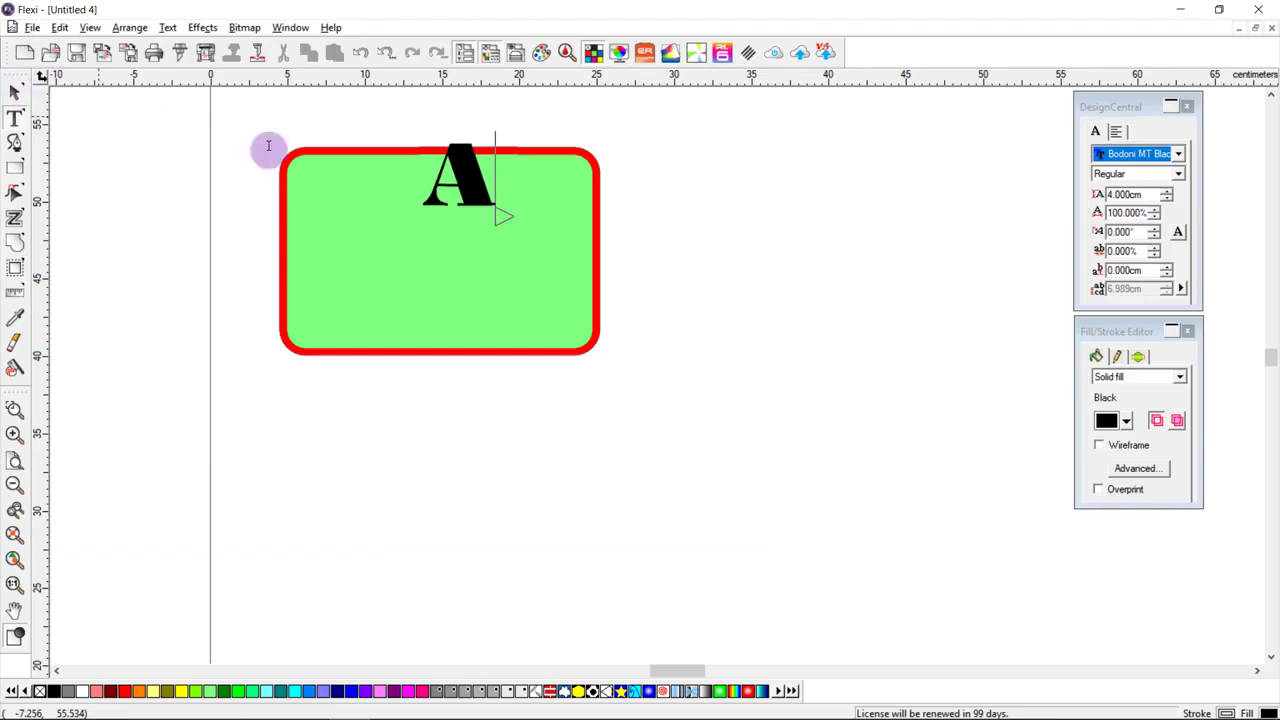
click(15, 92)
drag(492, 183, 438, 201)
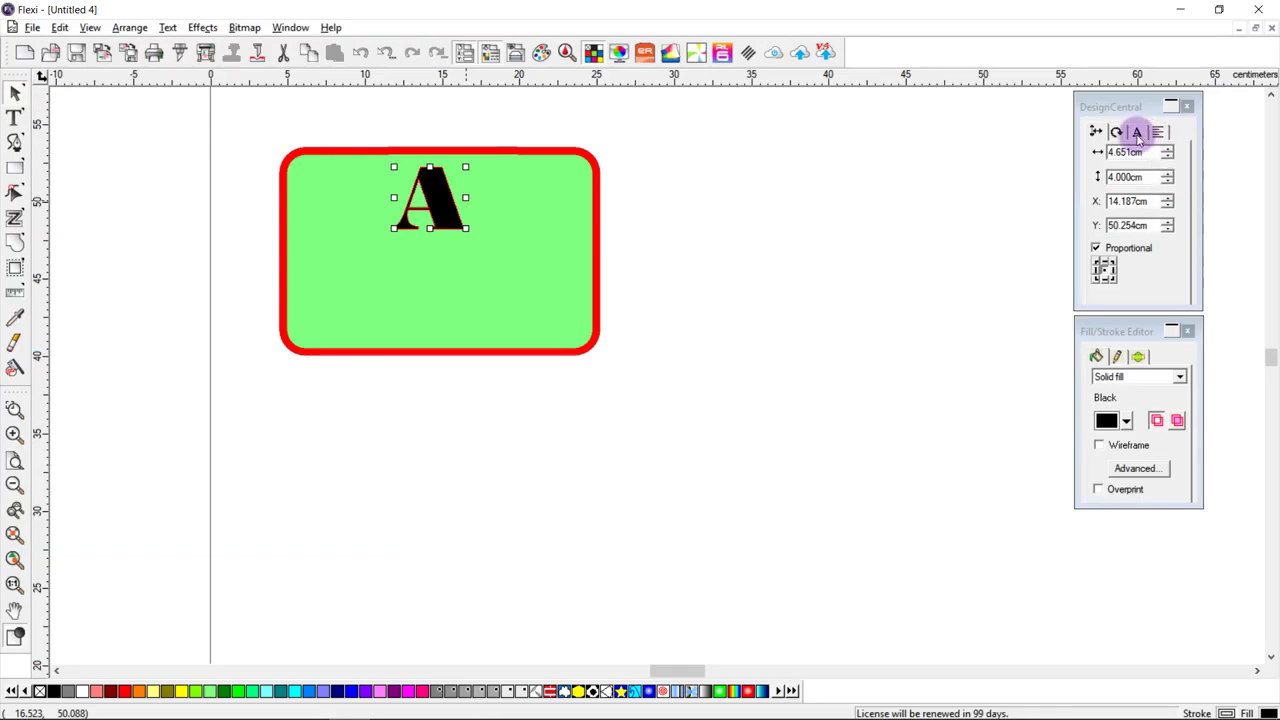
Step: Set the font of the text "A" to Broadway and fill it with White
click(1137, 133)
click(1170, 153)
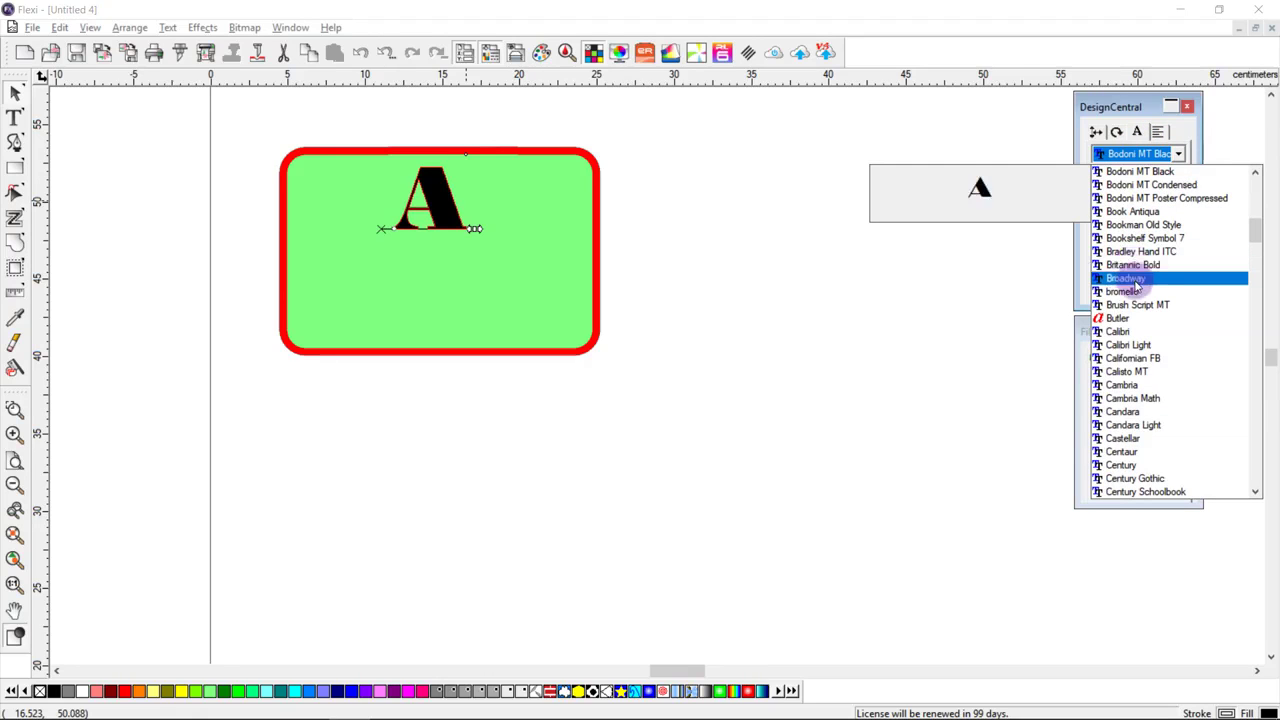
click(1133, 280)
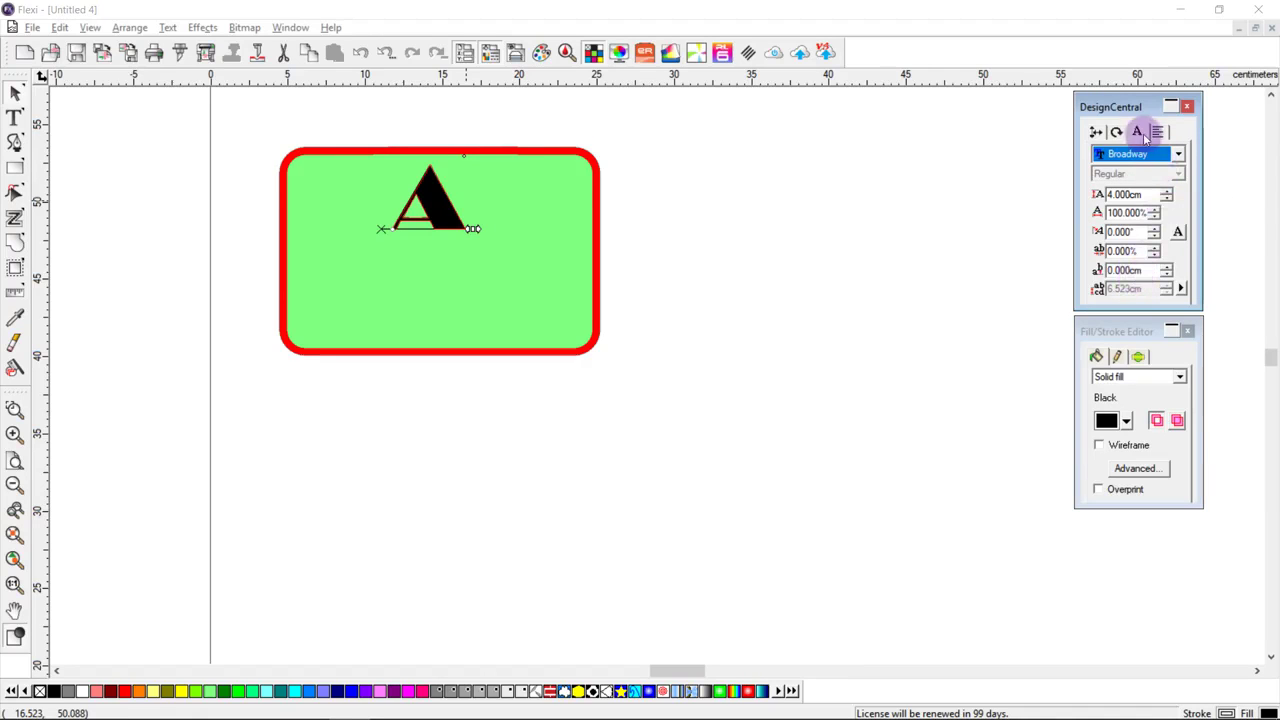
click(1127, 420)
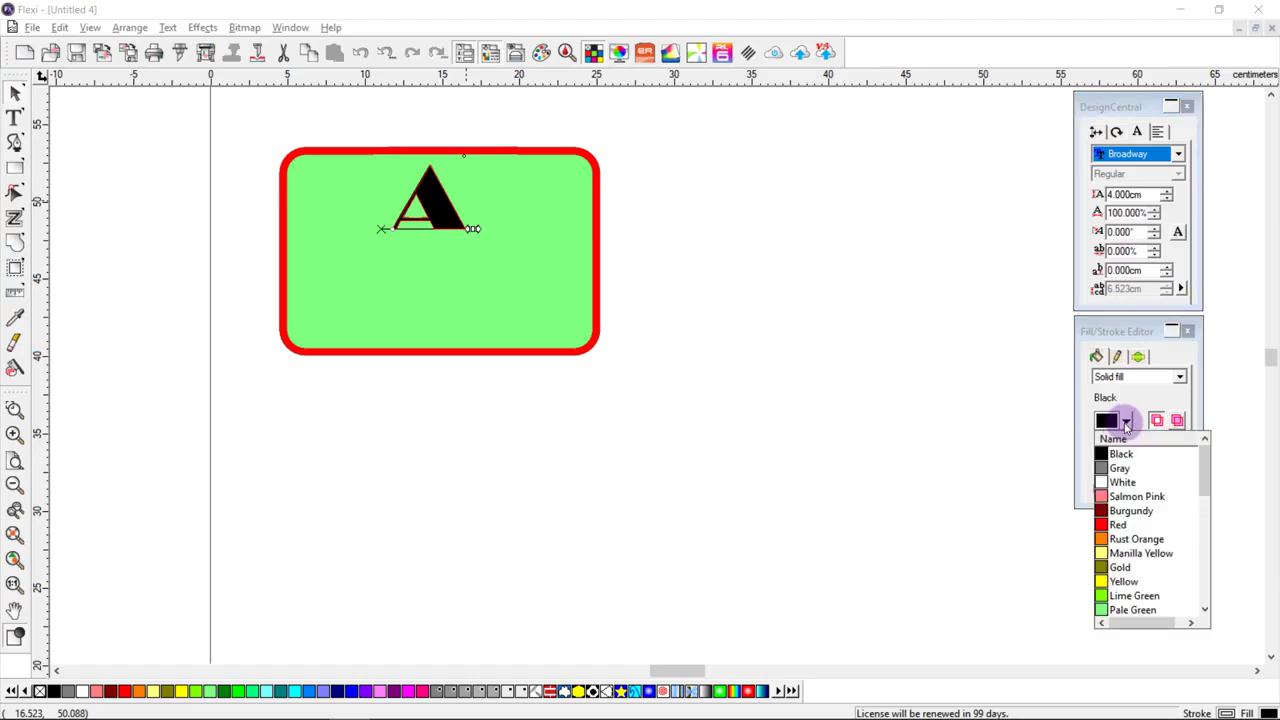
click(1118, 482)
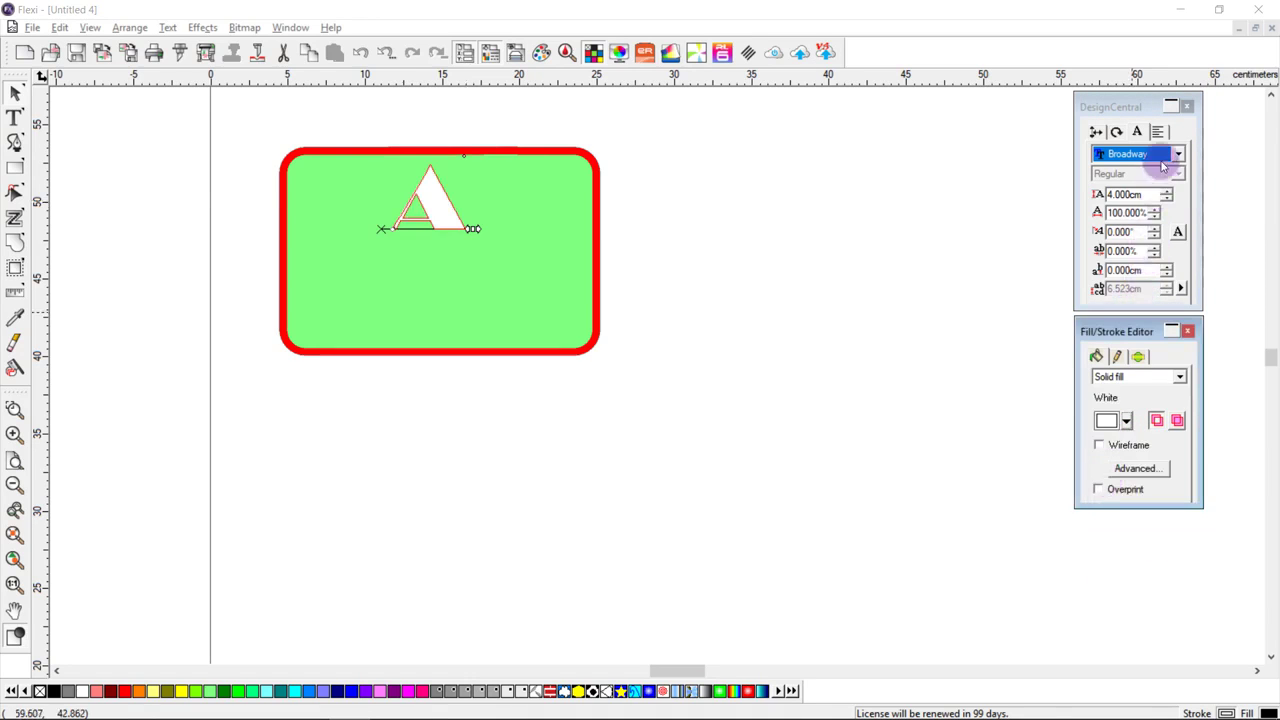
Step: Set the justification of the text "A" to centered and deselect it
click(1159, 133)
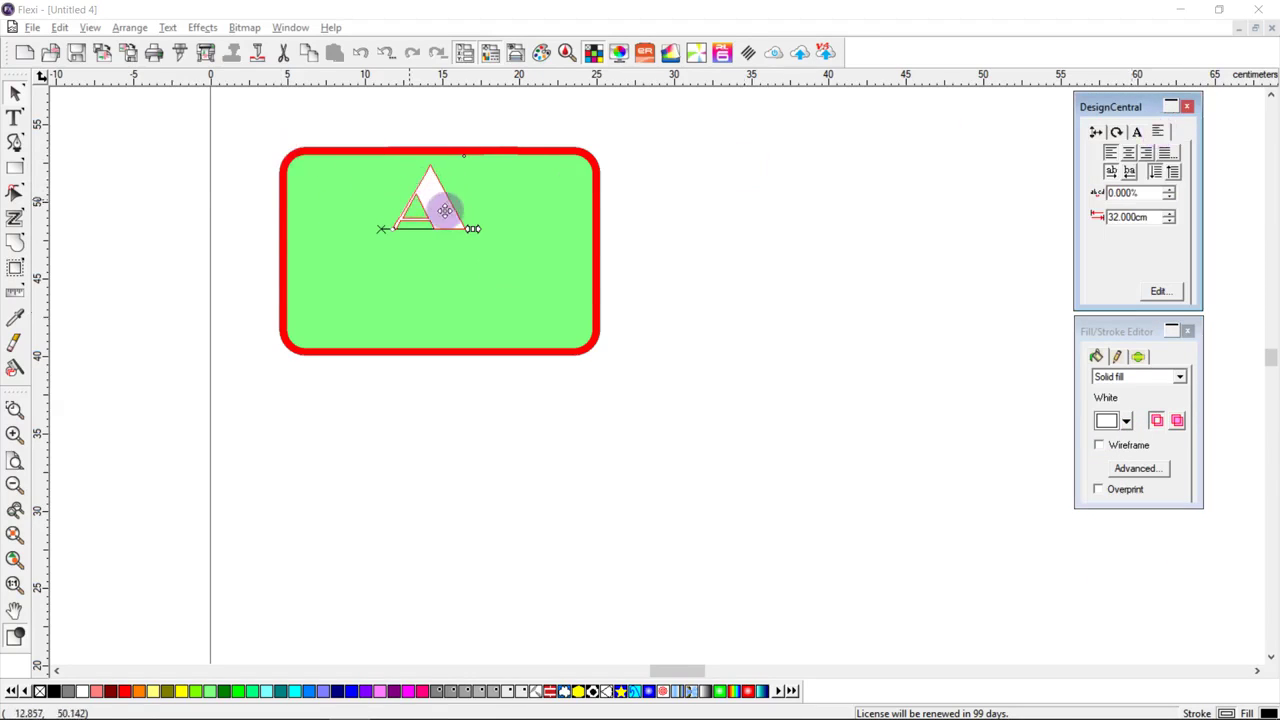
click(1130, 155)
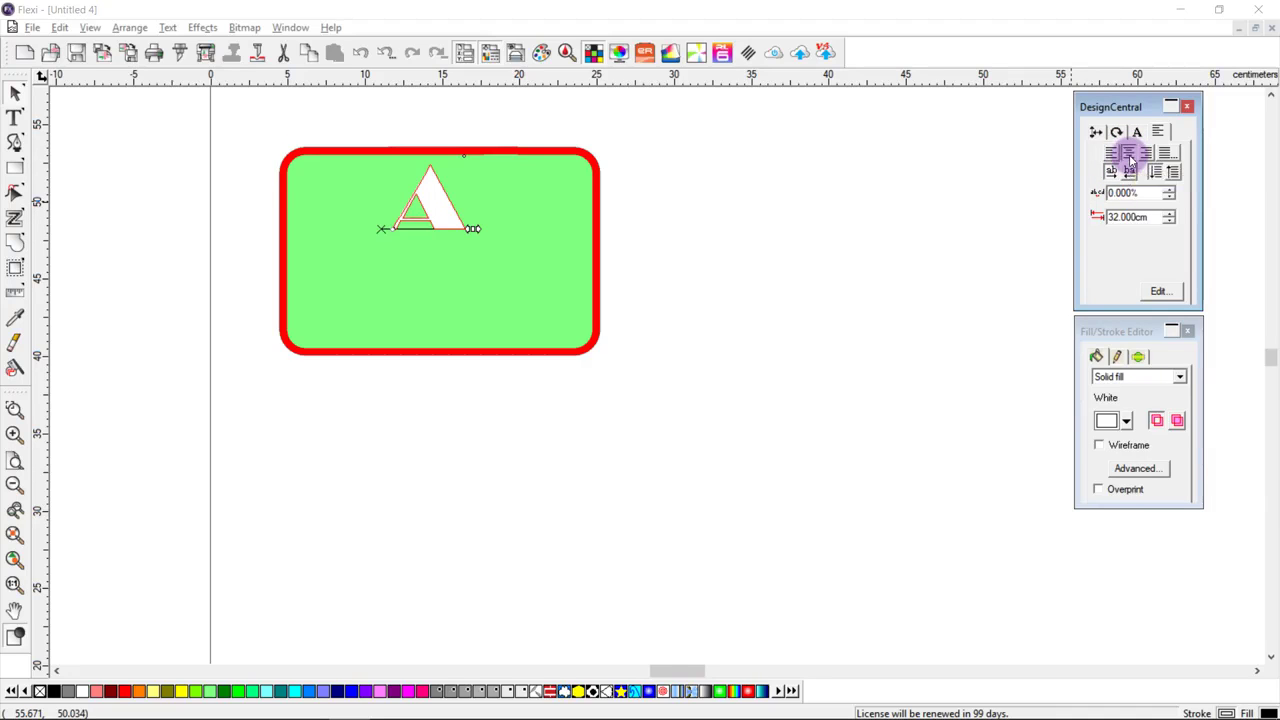
click(615, 382)
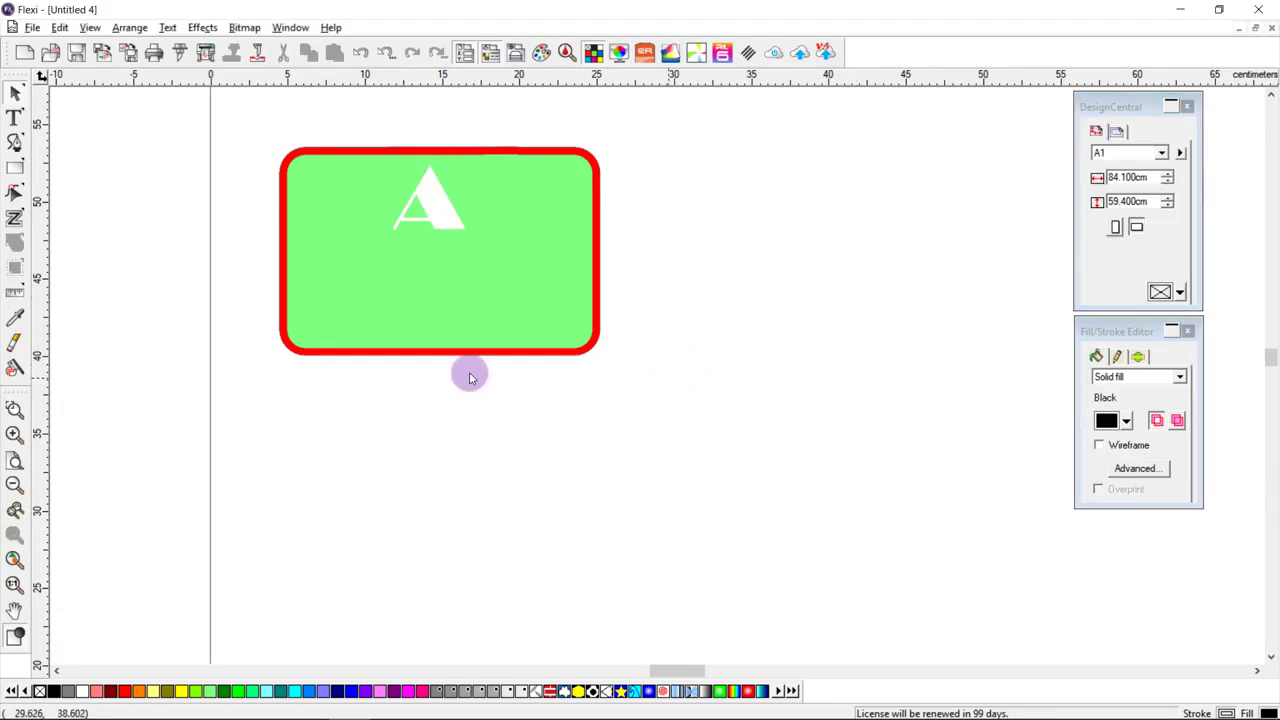
Step: Add the text "100" and place it in the lower left part of the green rectangle
click(15, 118)
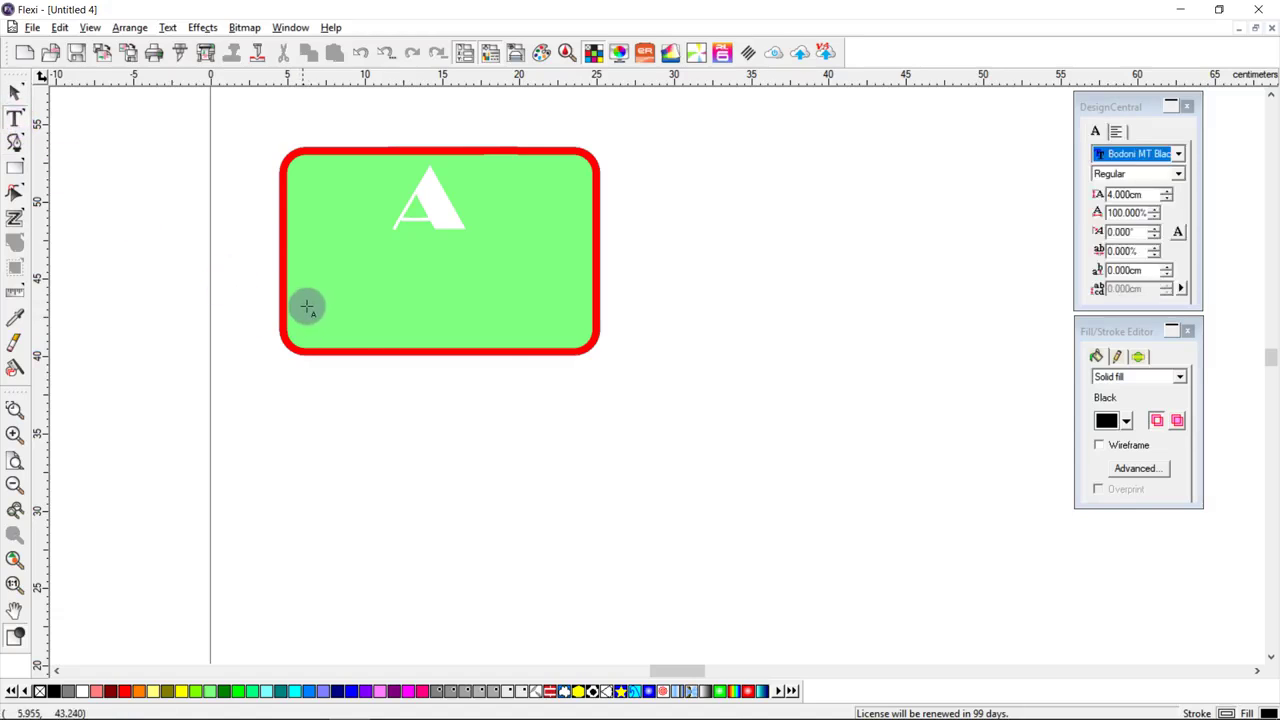
click(305, 310)
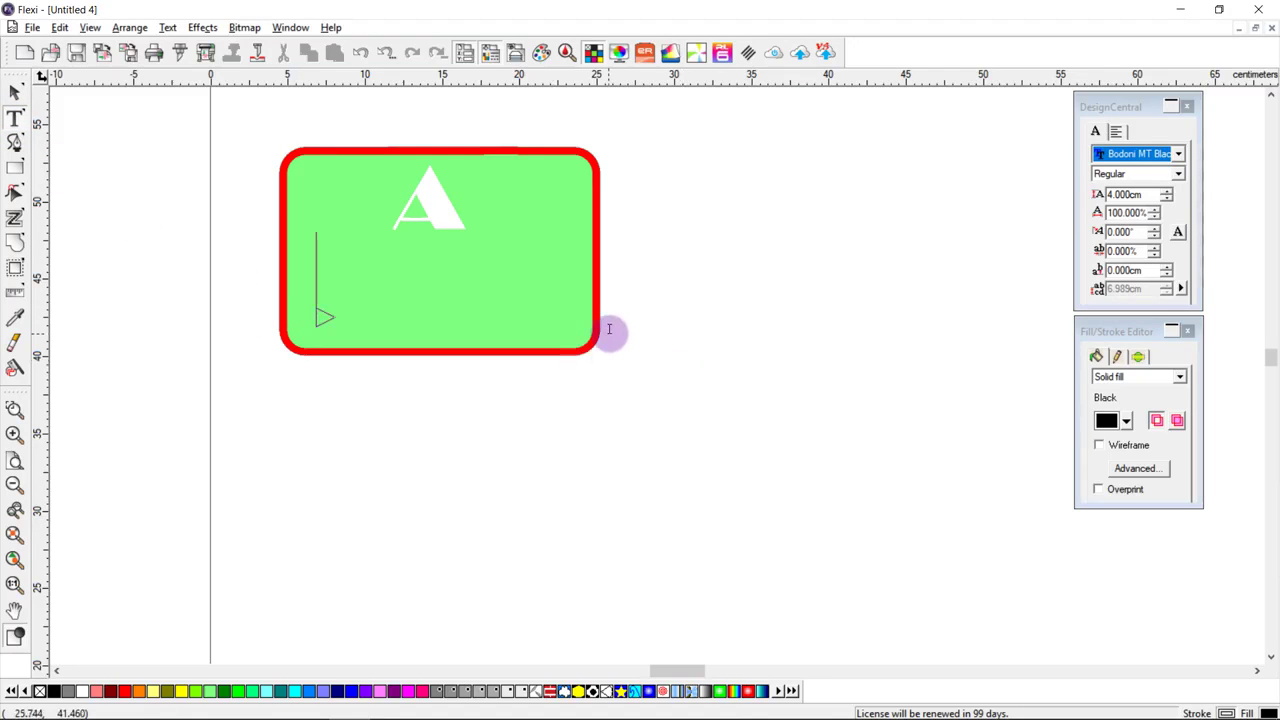
text(100)
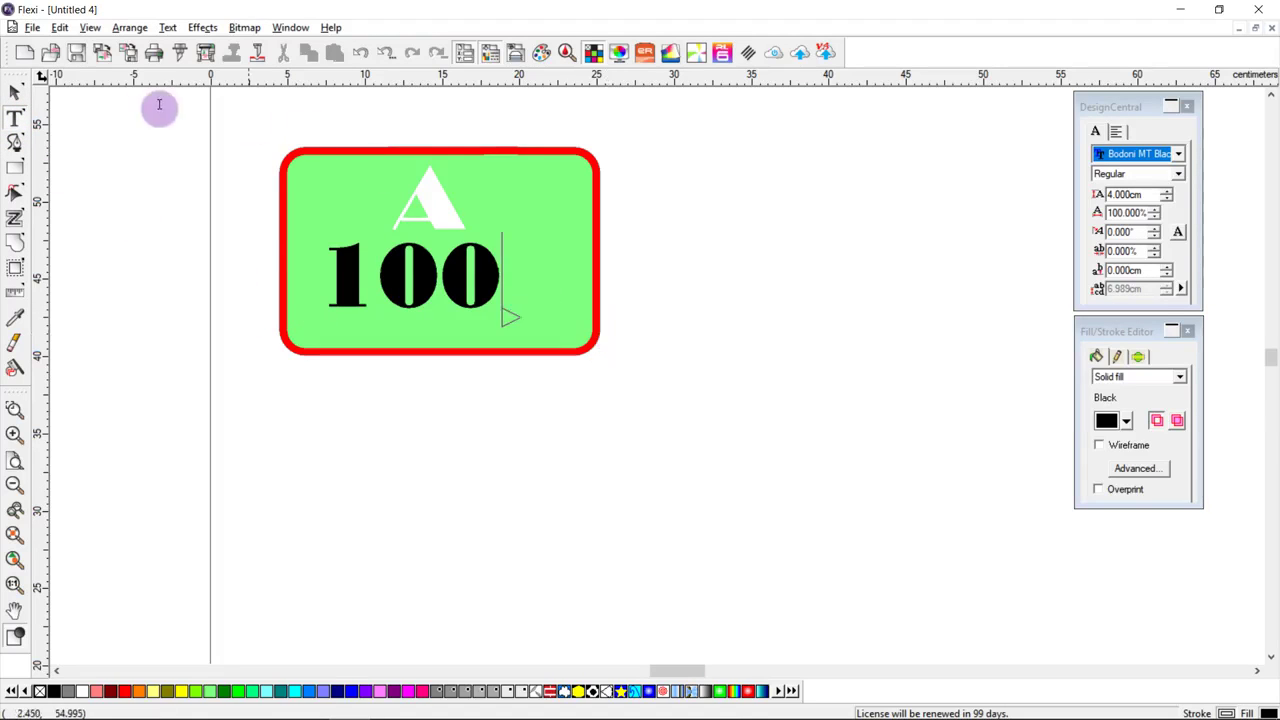
click(15, 92)
drag(423, 277, 398, 304)
Step: Fill the text "100" with Sky Blue and set its font to Bodoni MT Poster Compressed
click(1158, 132)
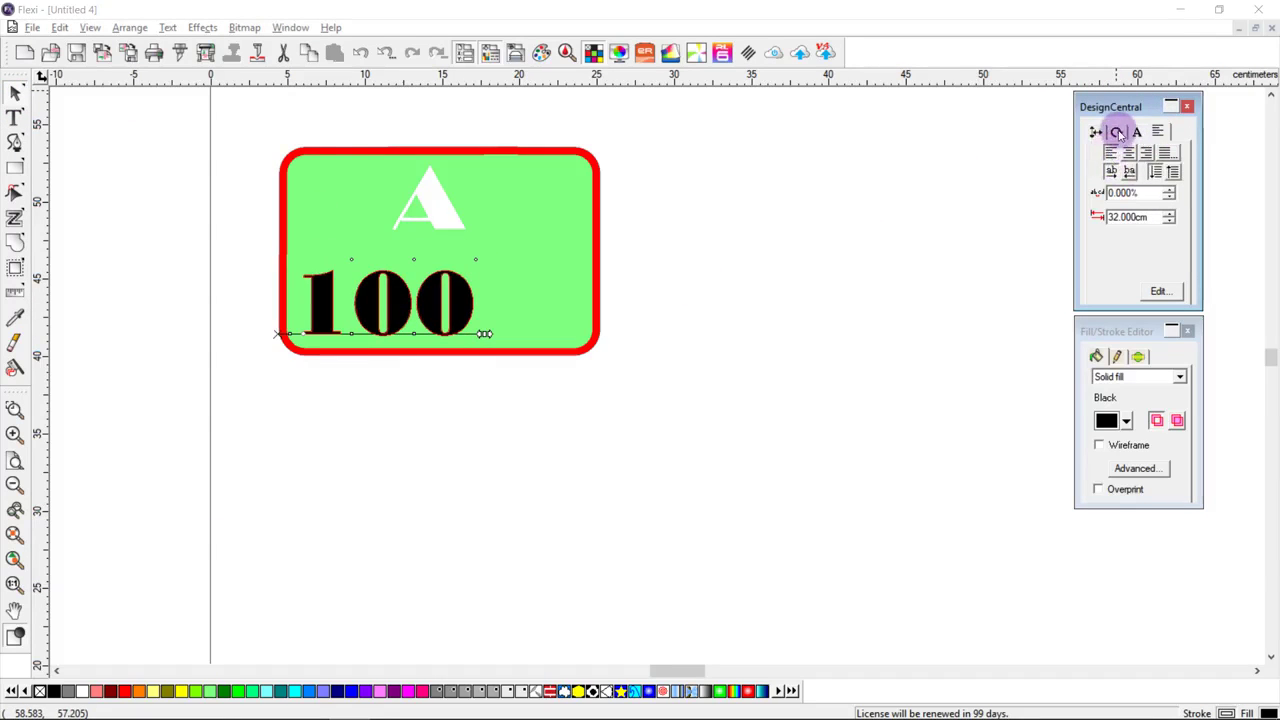
click(1126, 422)
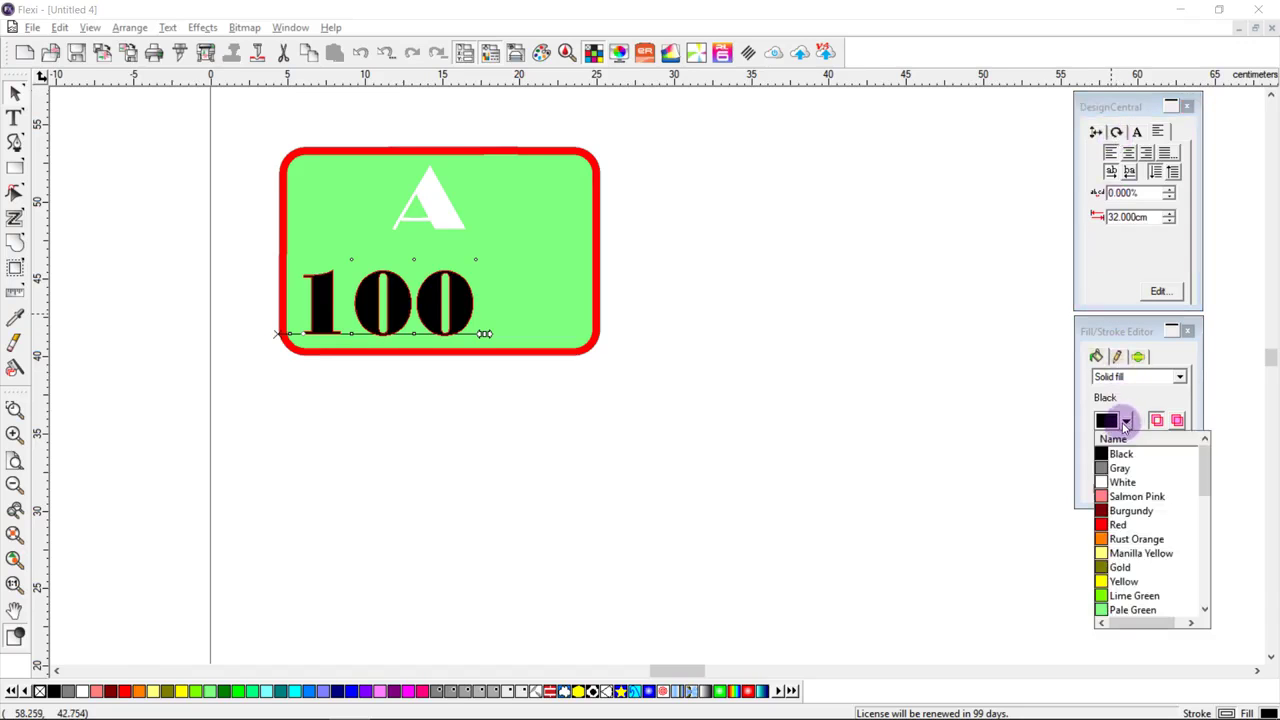
scroll(1114, 500, down, 5)
click(1104, 497)
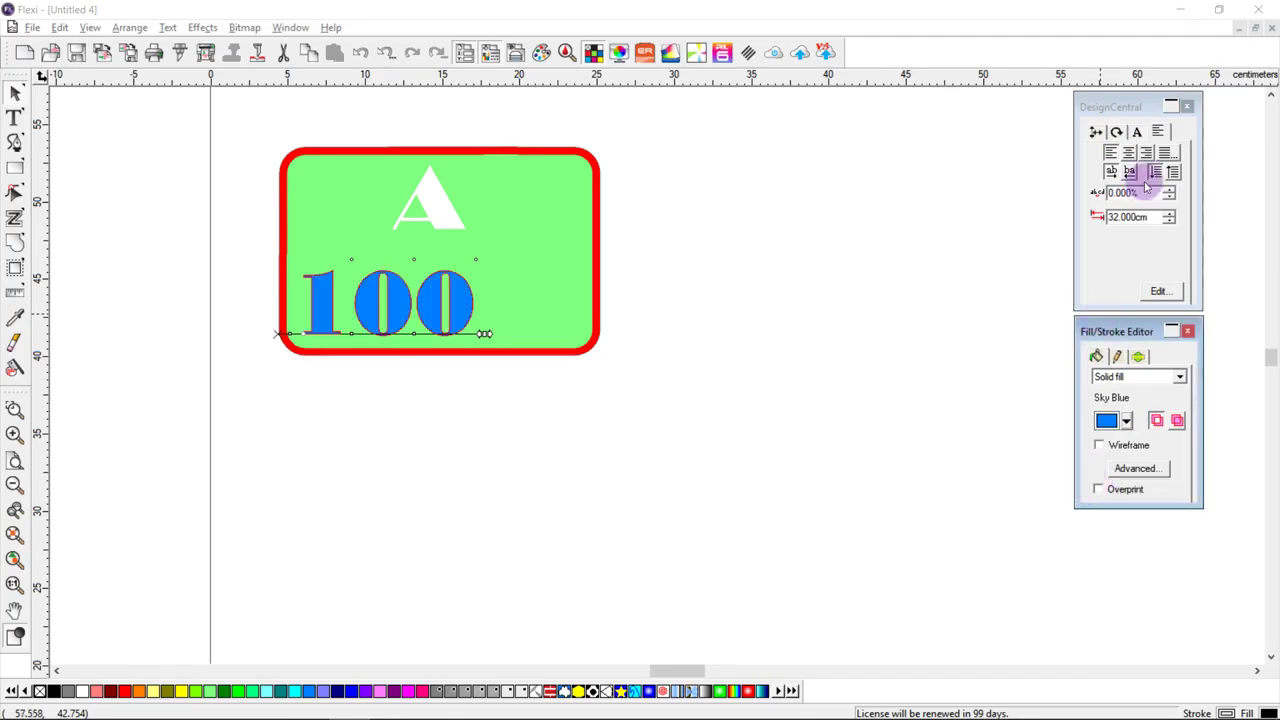
click(1137, 131)
click(1177, 153)
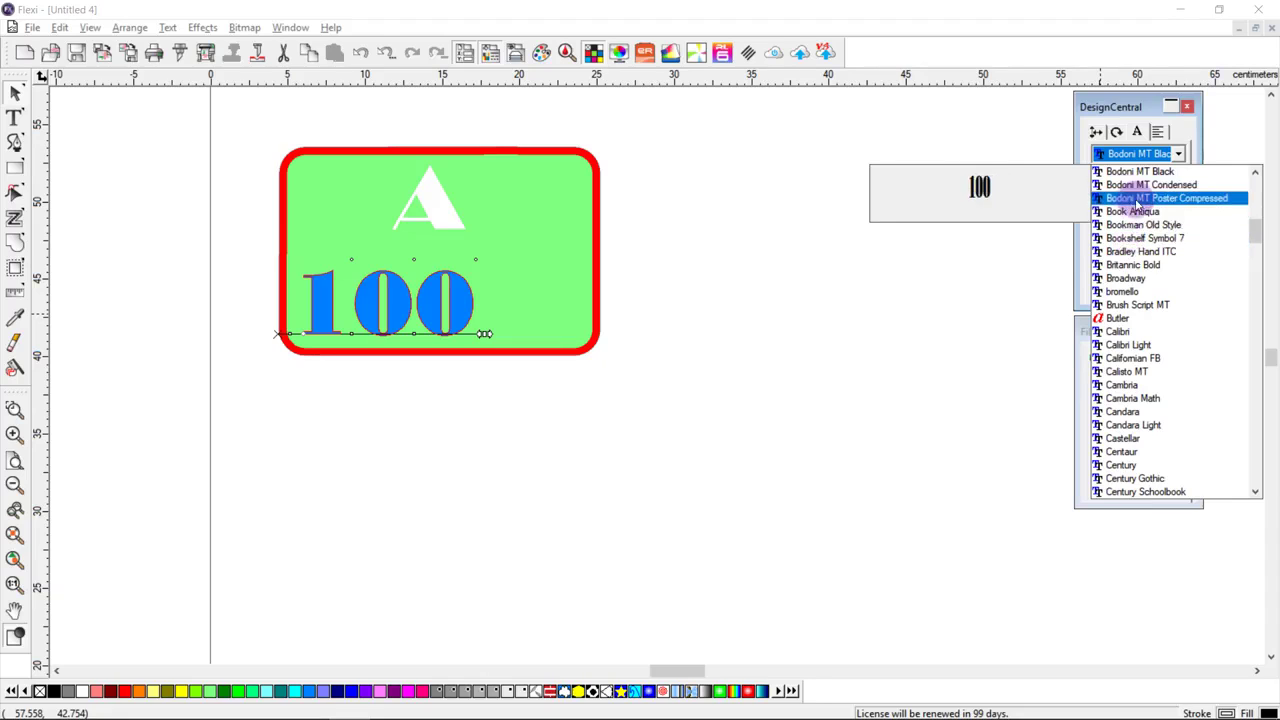
click(1136, 198)
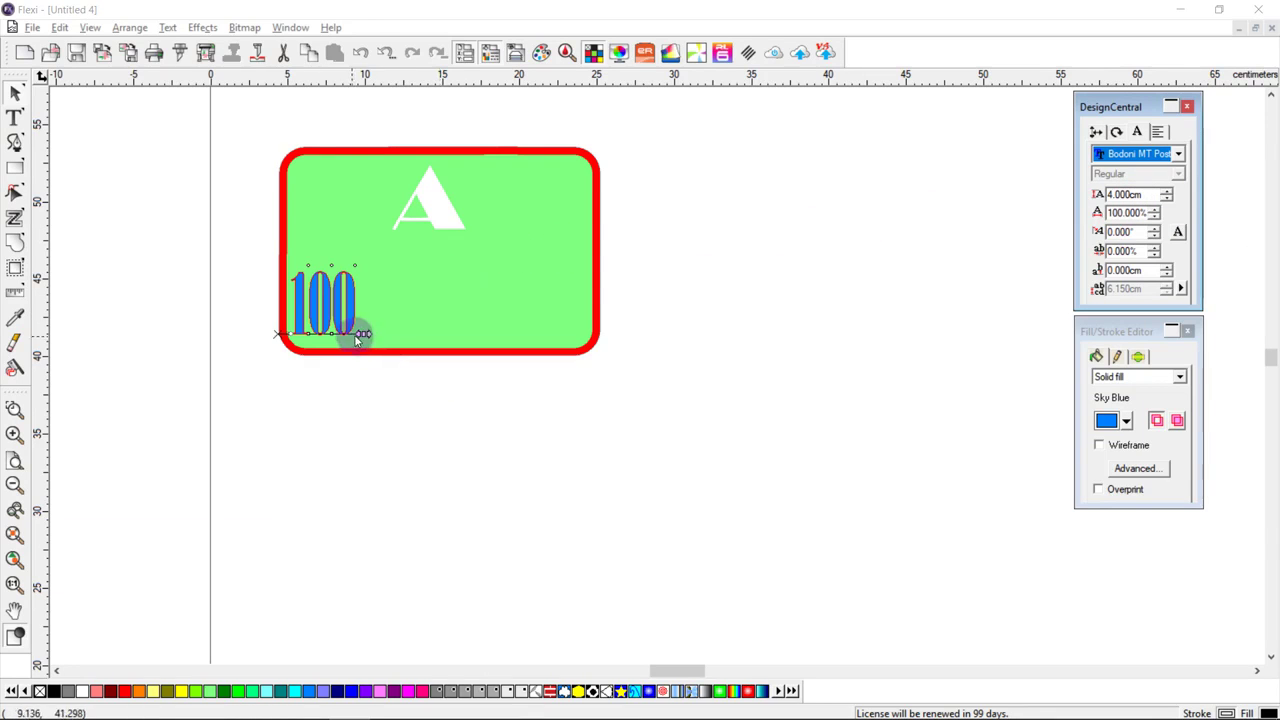
click(380, 396)
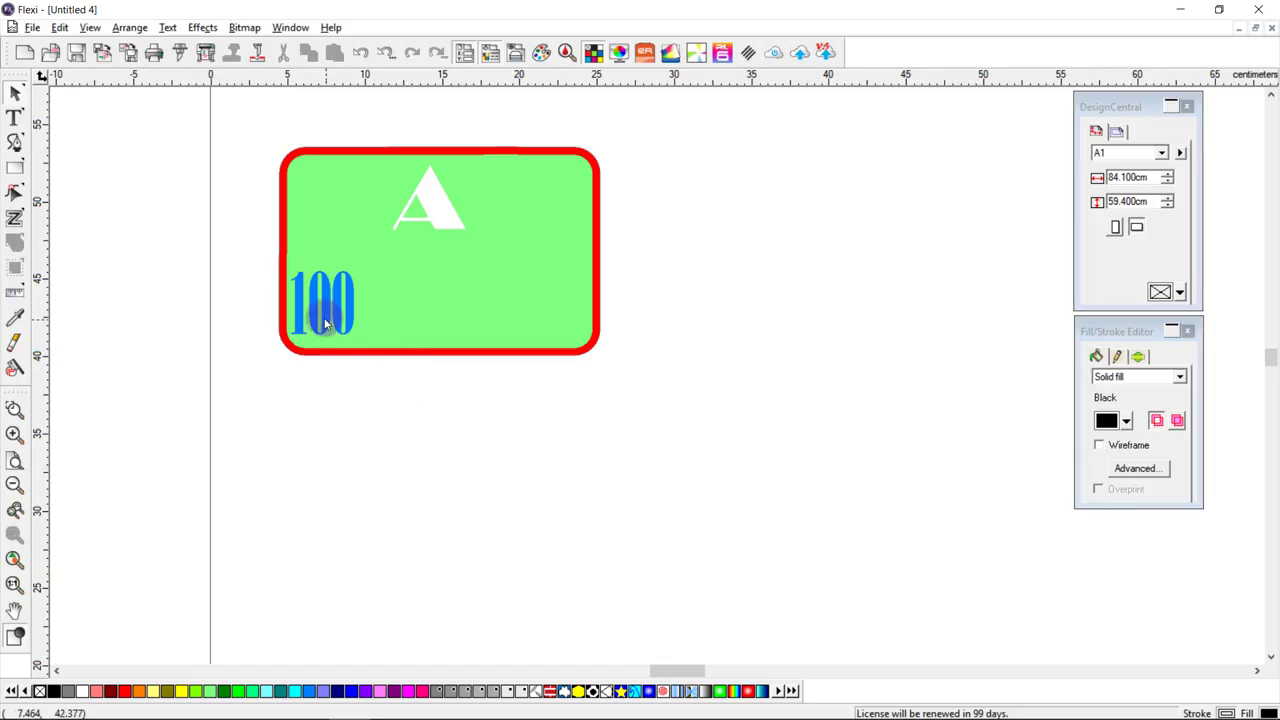
Step: Auto serialize the whole label design with 20 copies in 5 columns, choosing both "A" and "100" as the texts to replace
scroll(311, 322, down, 1)
click(257, 161)
drag(231, 150, 632, 478)
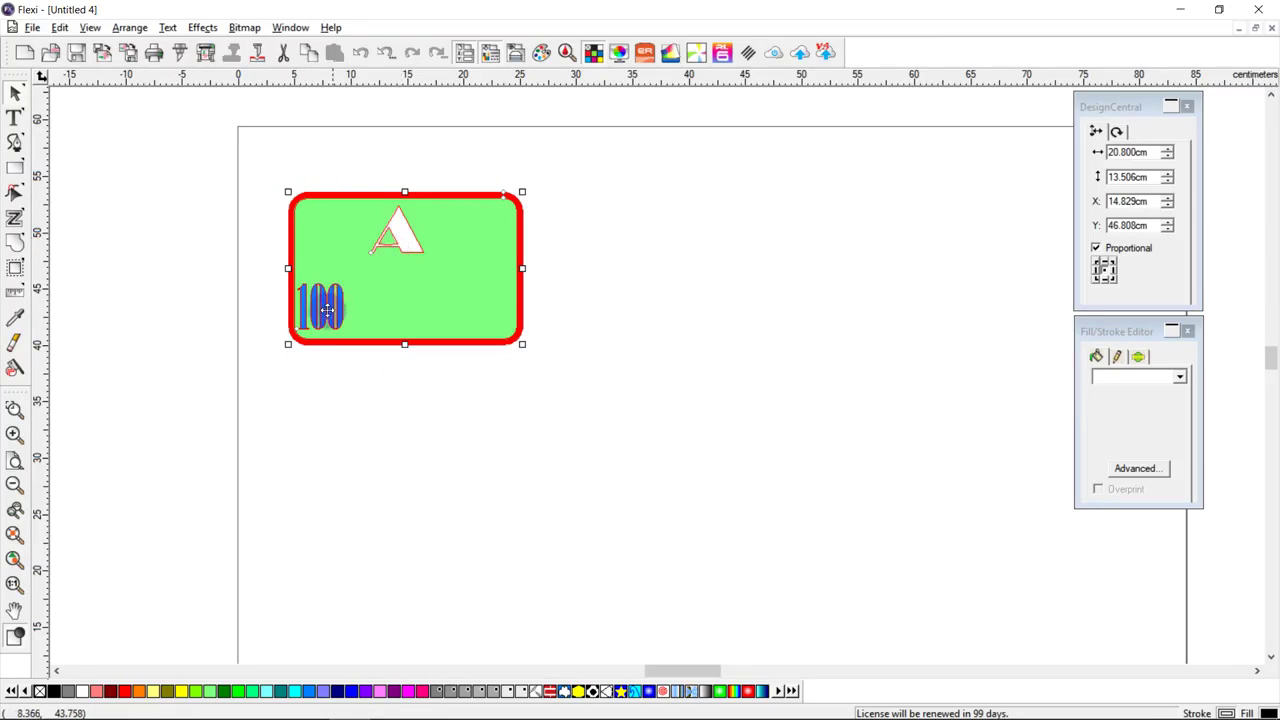
click(132, 28)
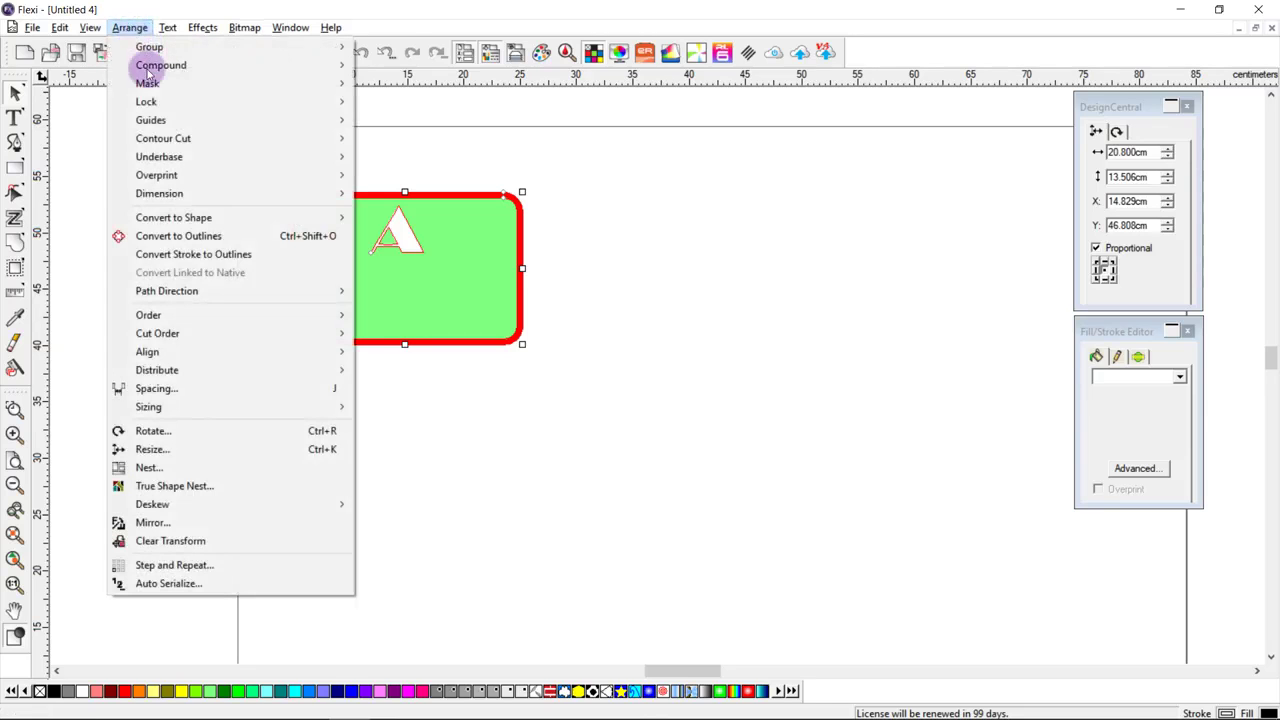
click(200, 582)
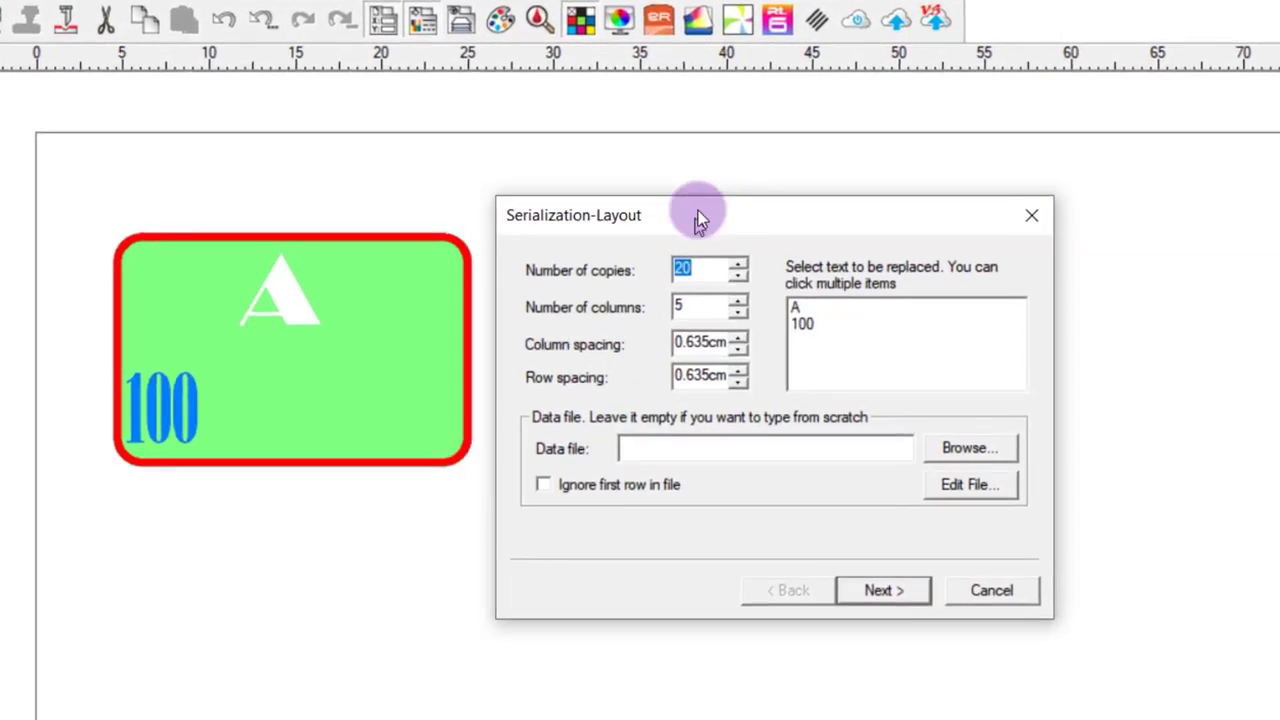
double_click(752, 209)
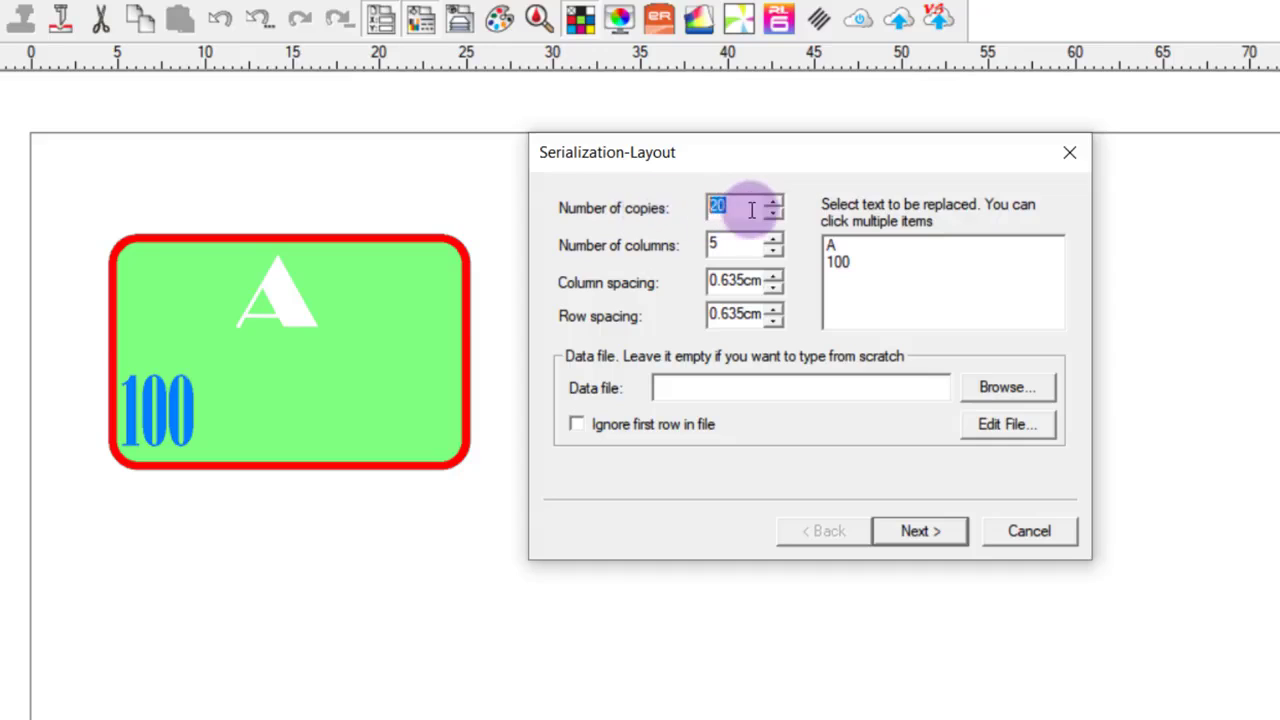
click(747, 241)
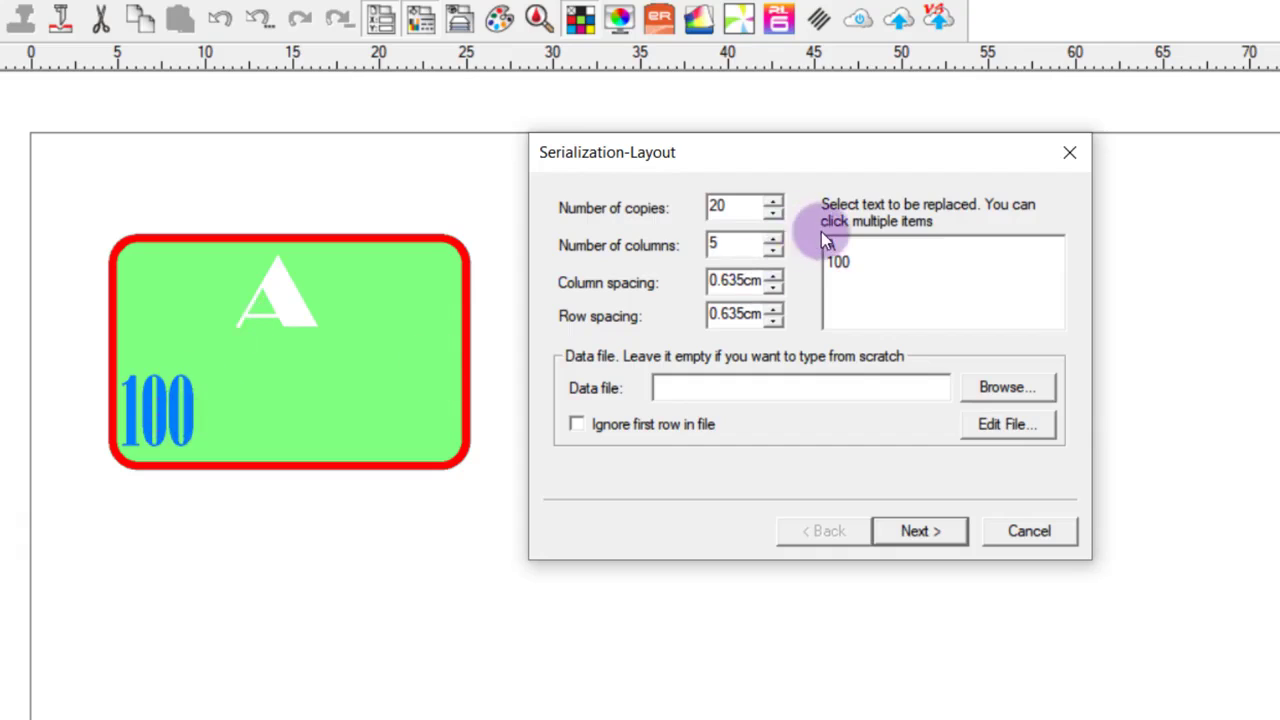
click(828, 243)
click(838, 262)
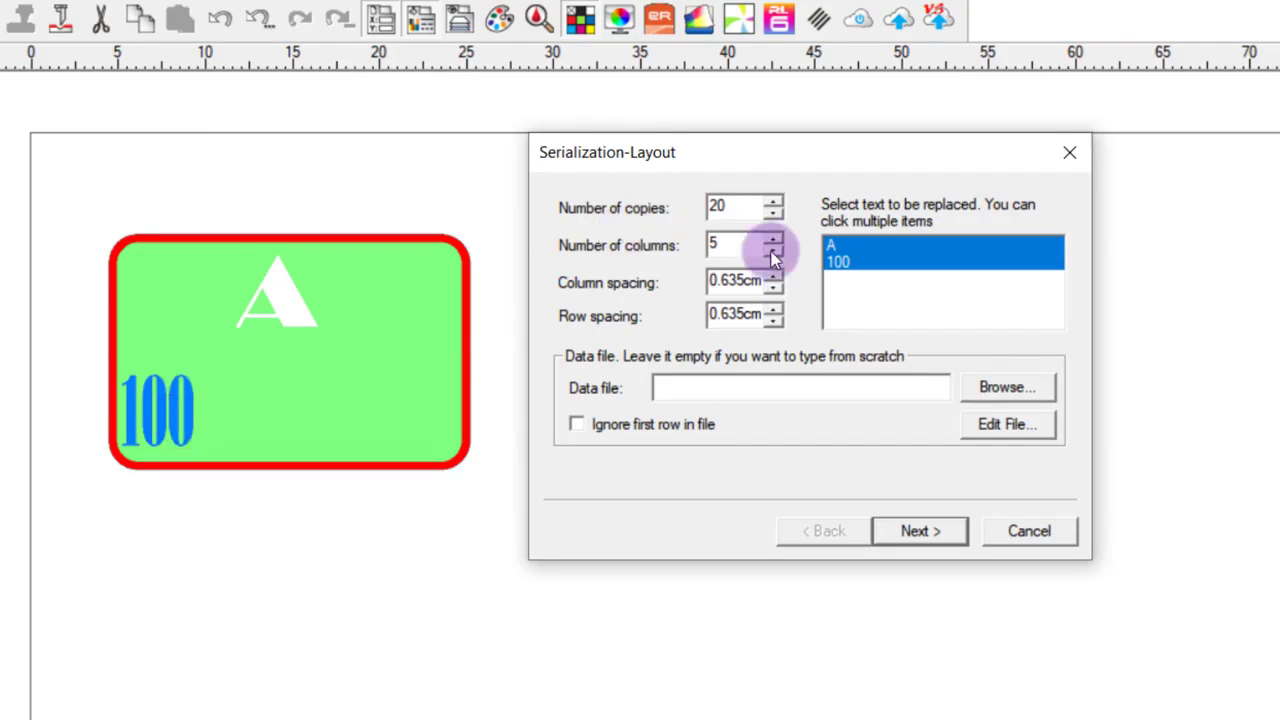
click(915, 531)
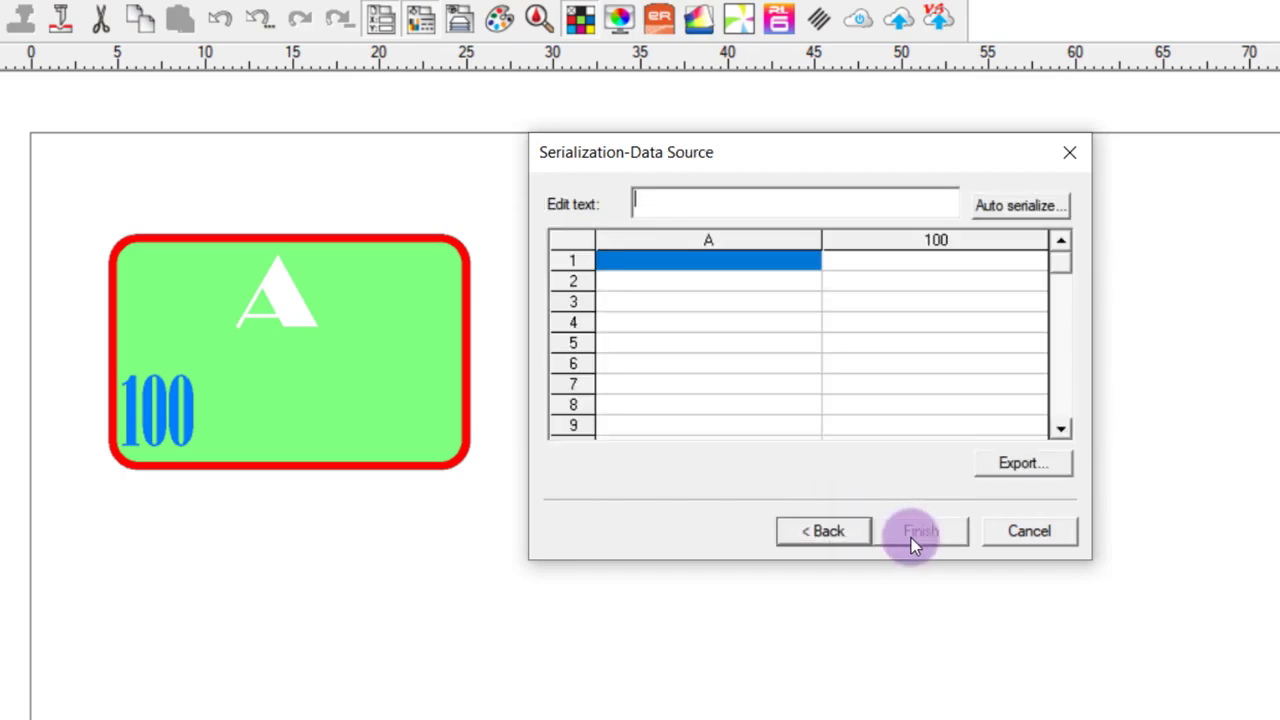
Step: Fill the A column of the serialization data with a character series starting at A with increment 1
click(939, 266)
click(752, 270)
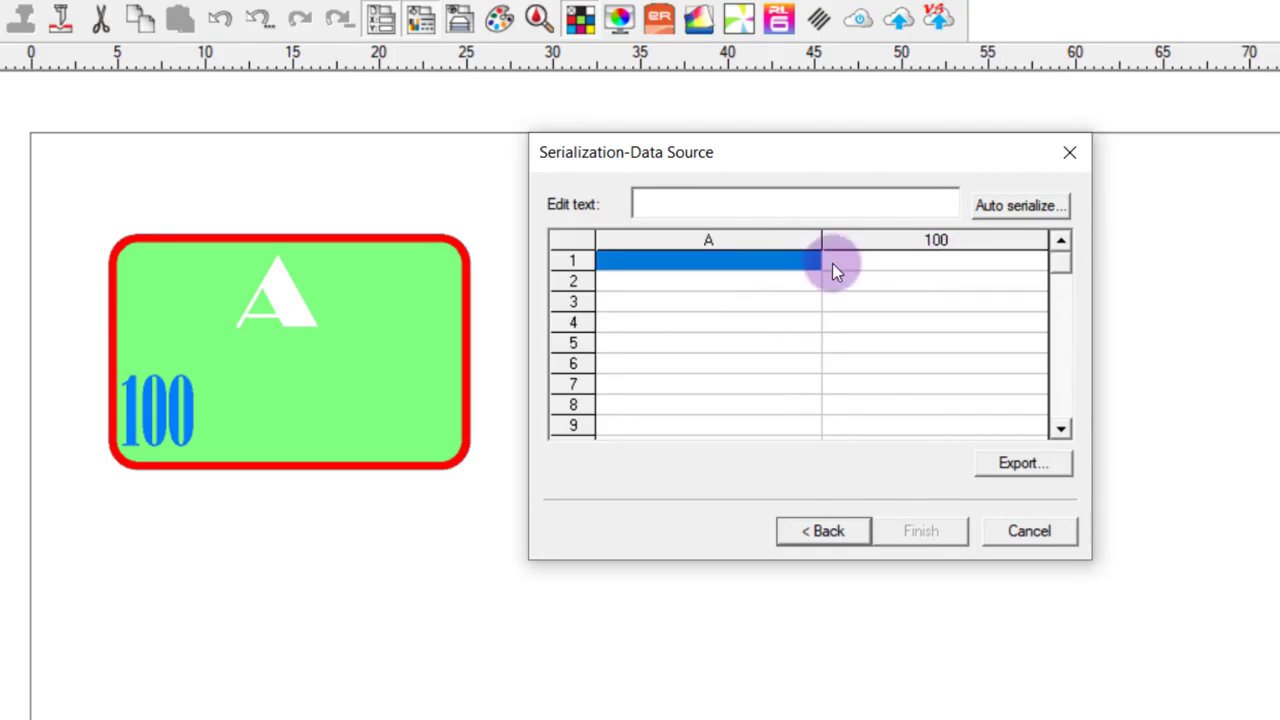
click(1017, 210)
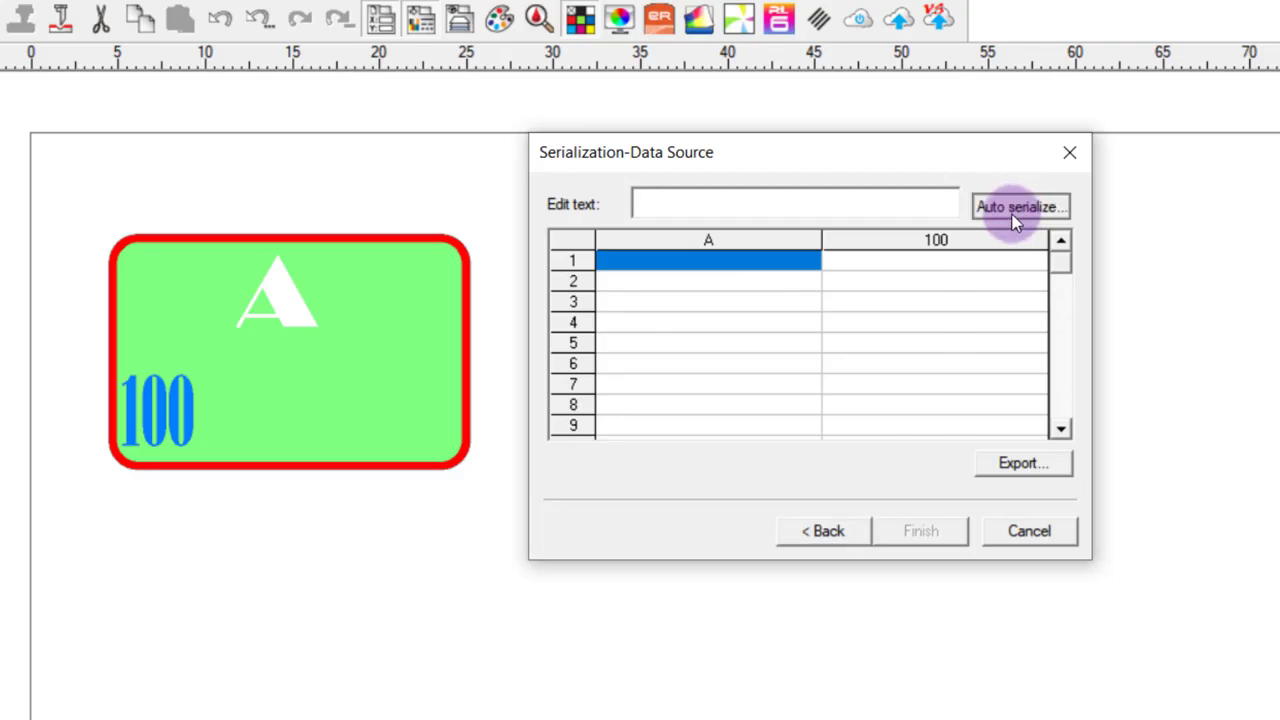
click(828, 309)
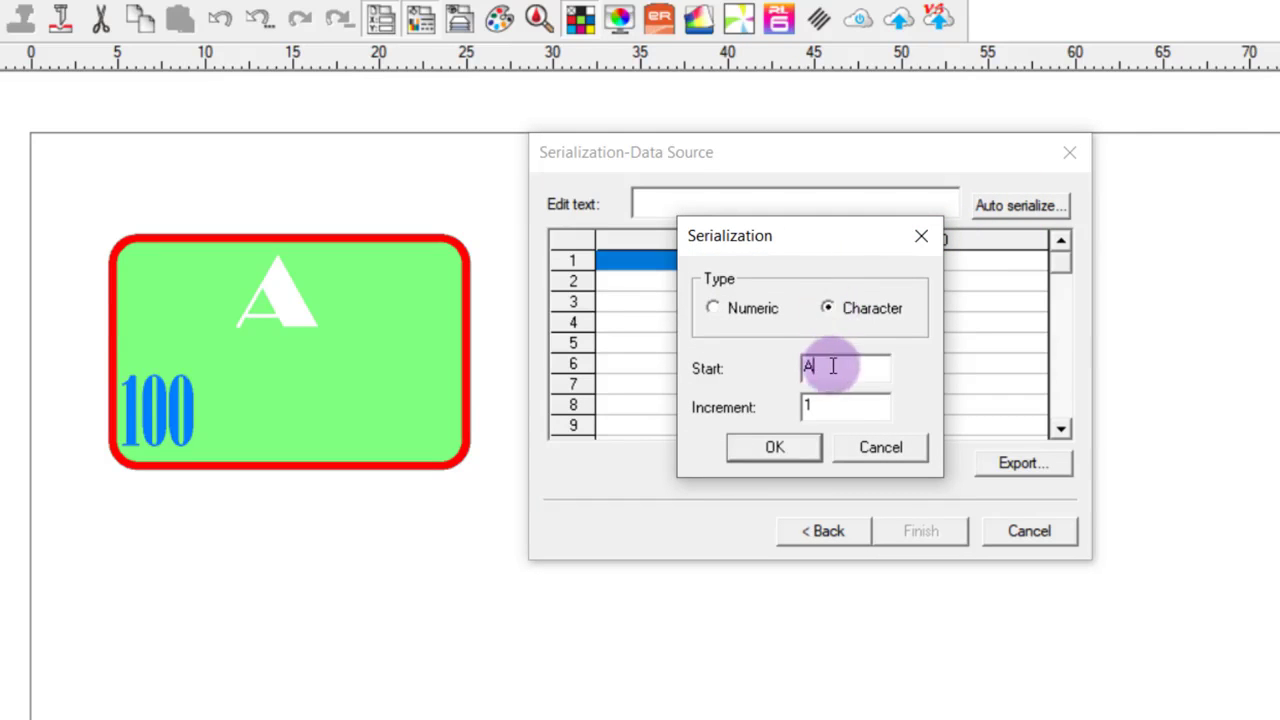
click(830, 405)
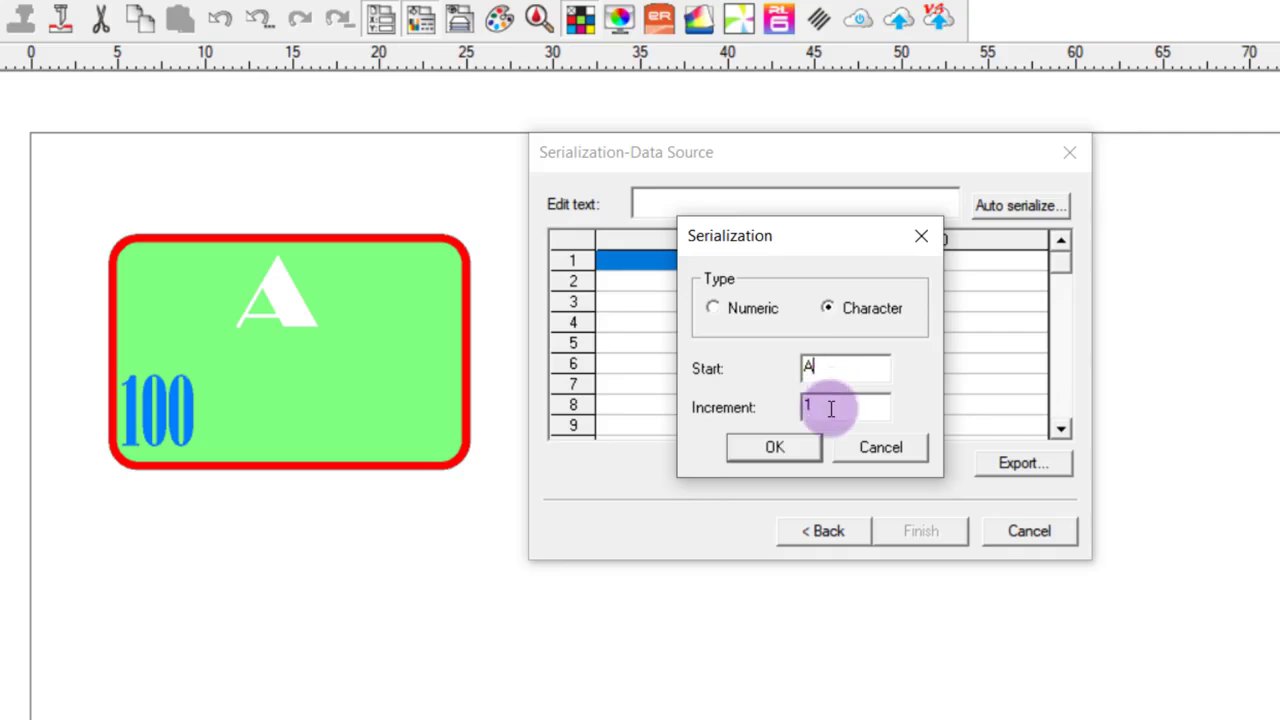
click(775, 448)
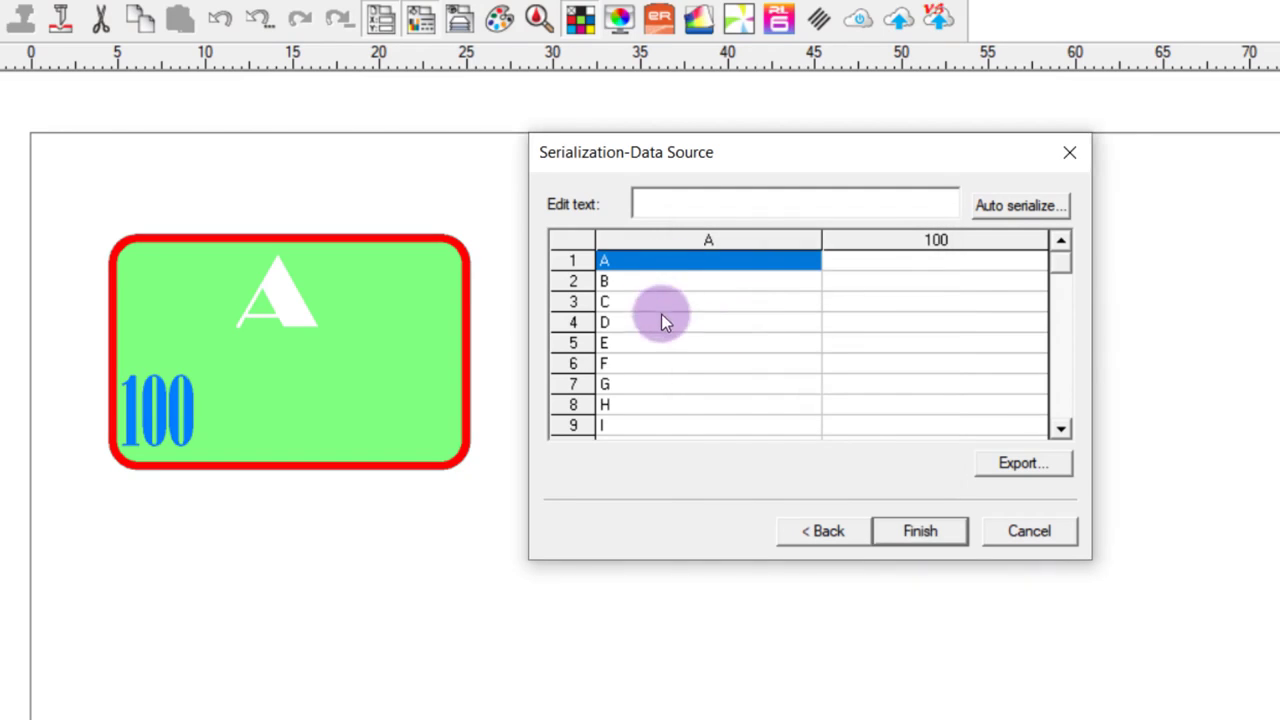
Step: Fill the 100 column of the serialization data with a numeric series starting at 100 with increment 2
drag(1062, 262, 1058, 405)
click(646, 422)
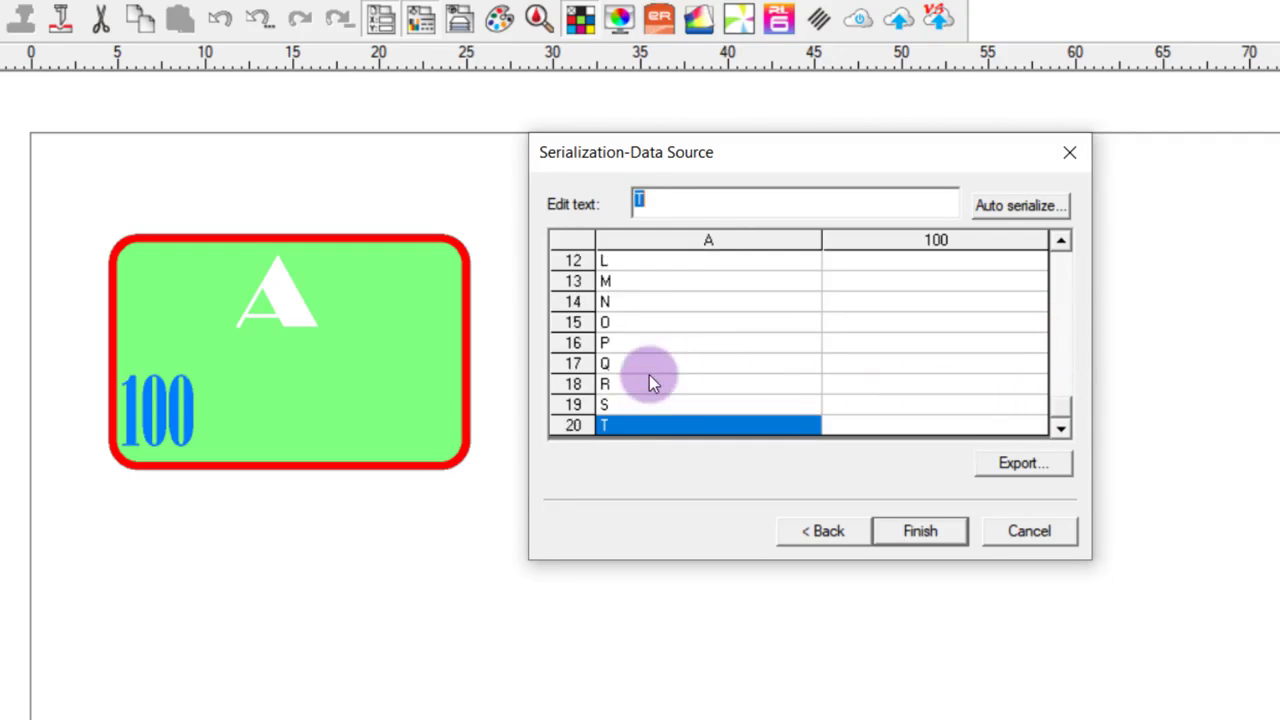
click(1061, 241)
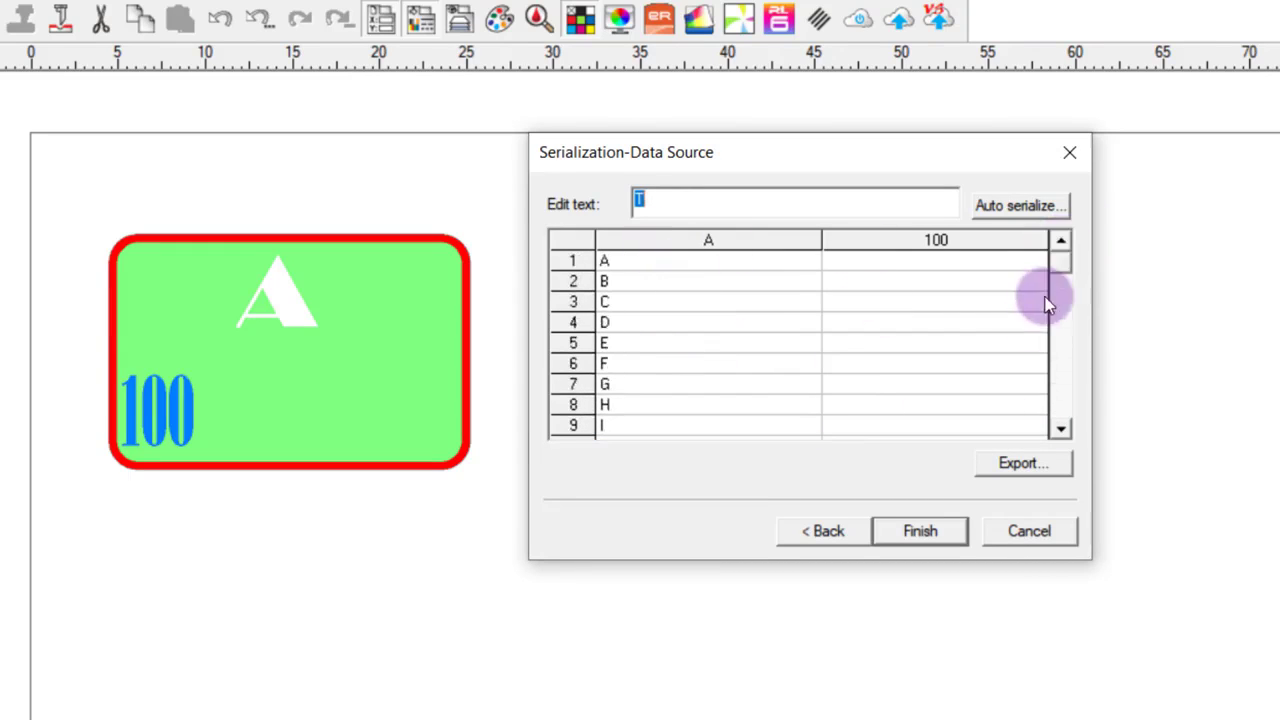
click(1065, 335)
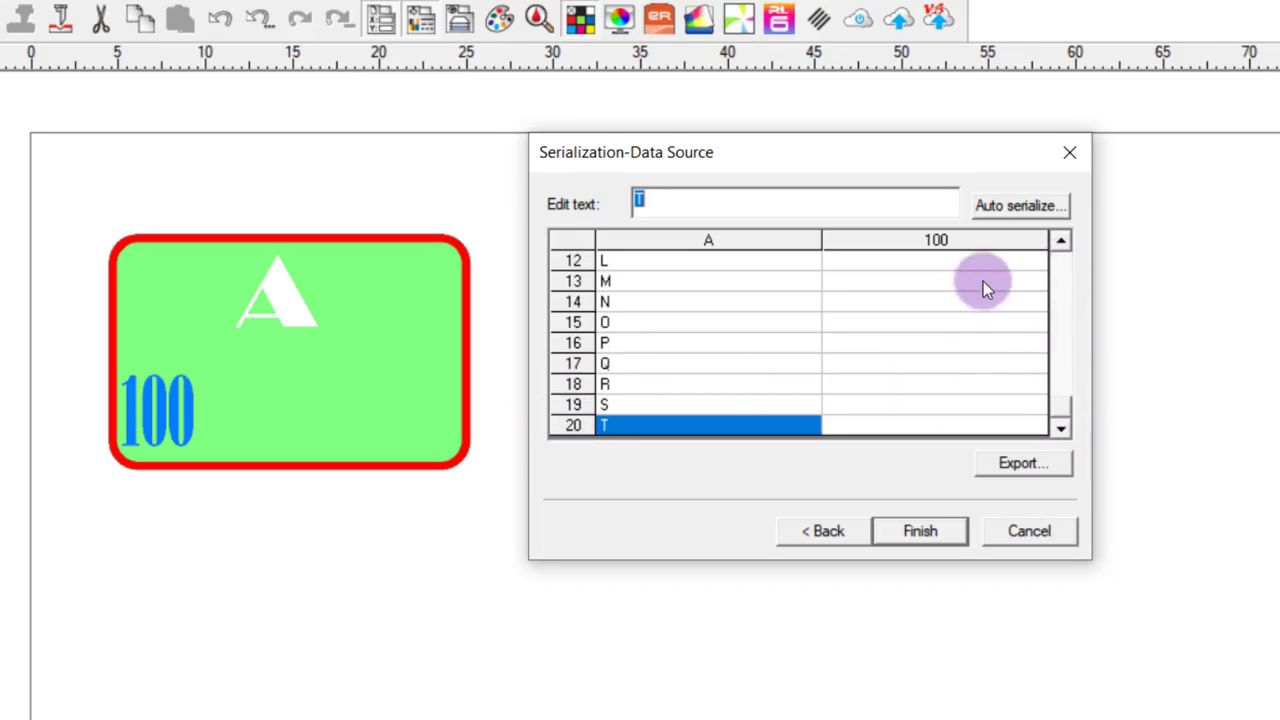
click(1061, 241)
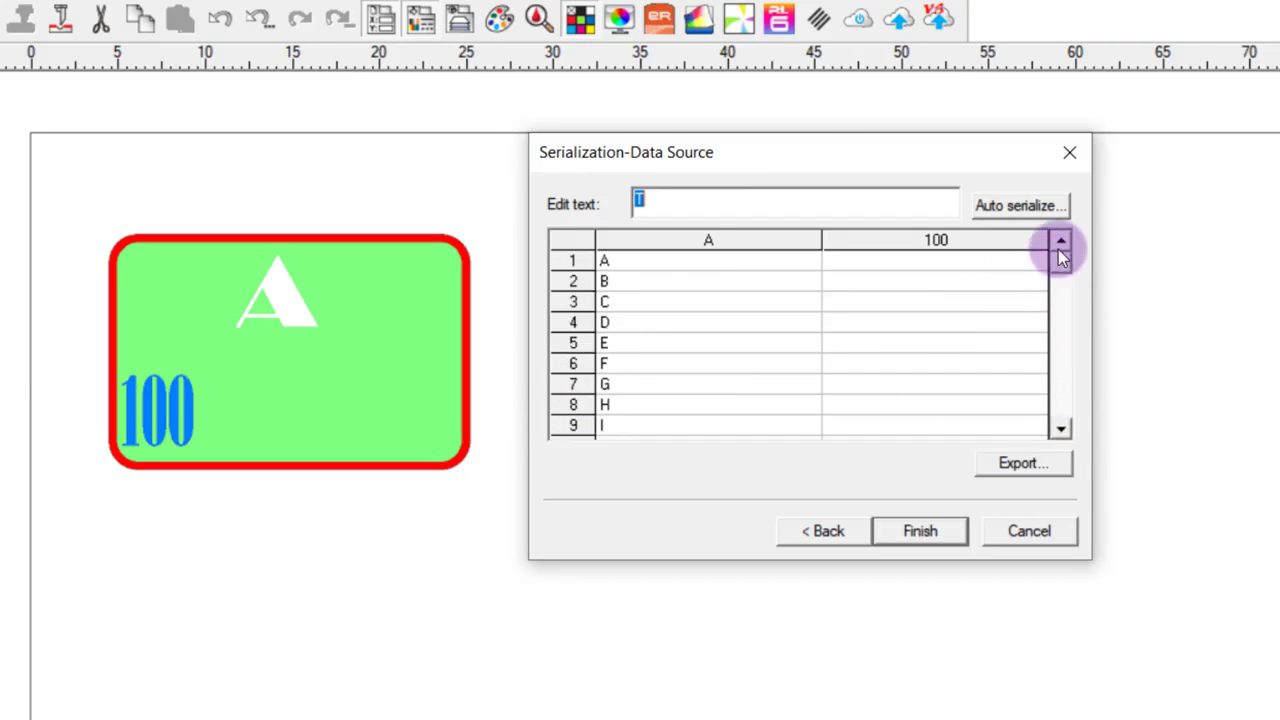
click(948, 263)
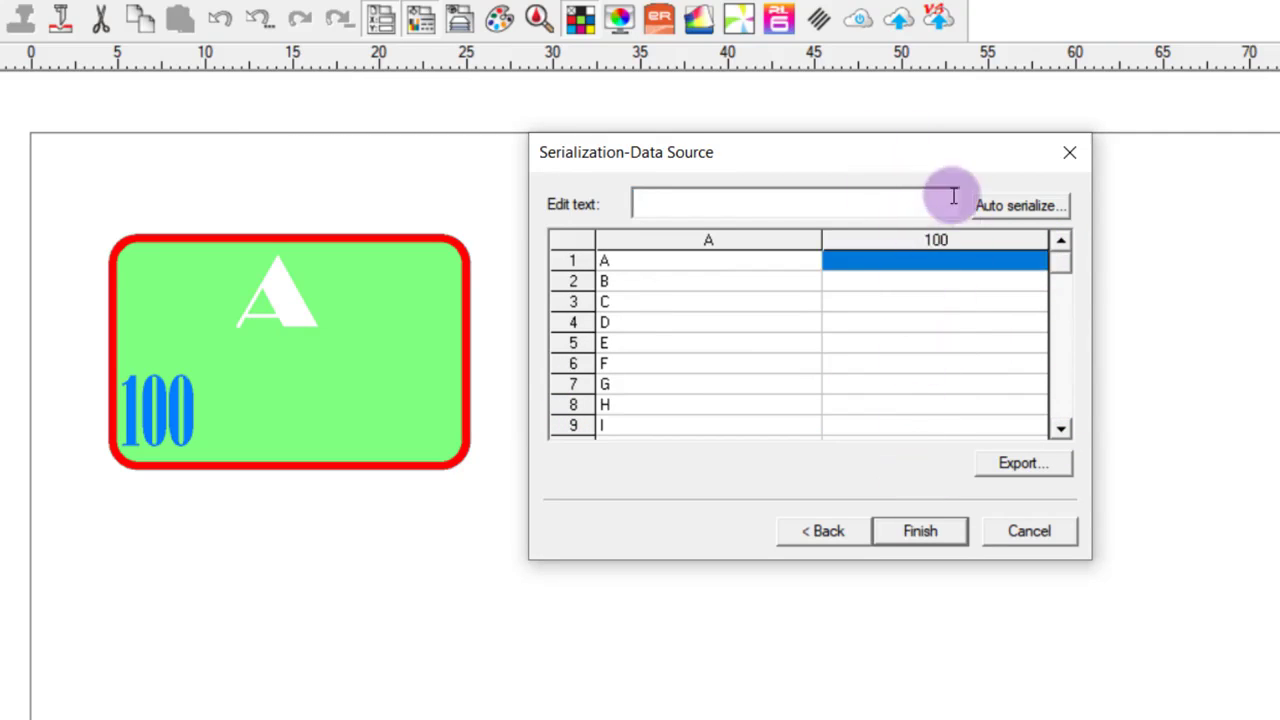
click(1018, 205)
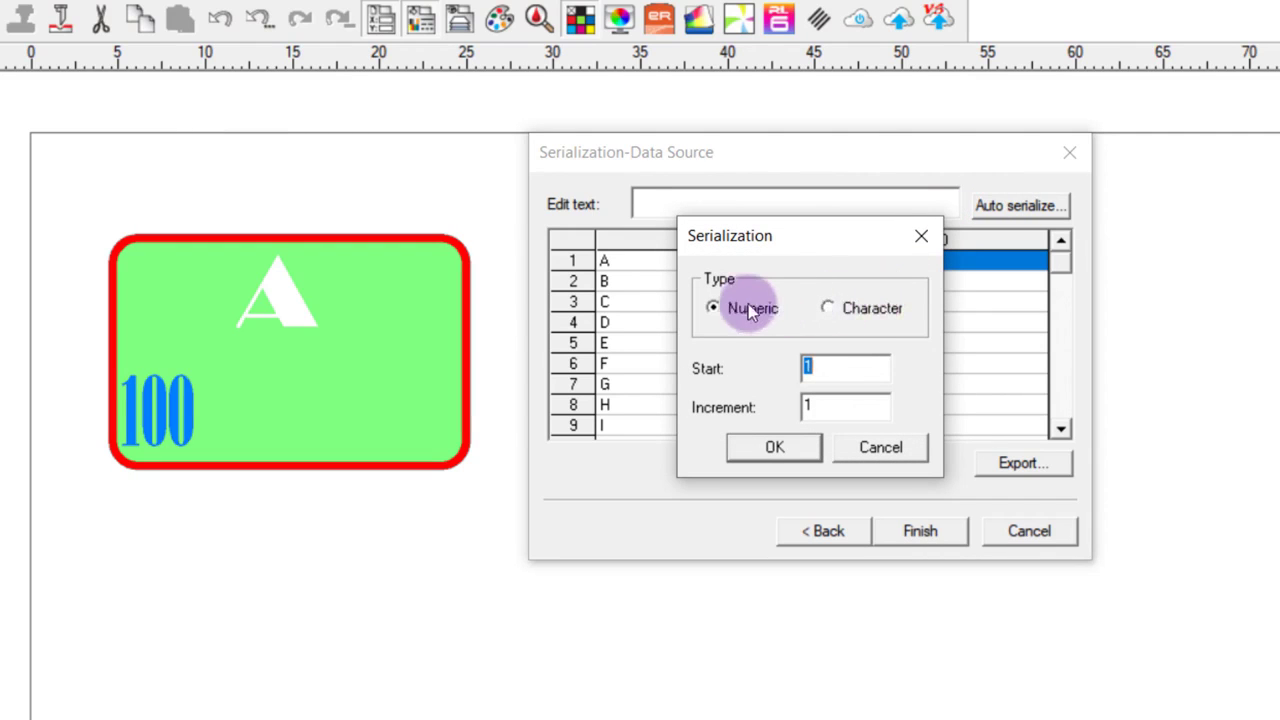
click(838, 362)
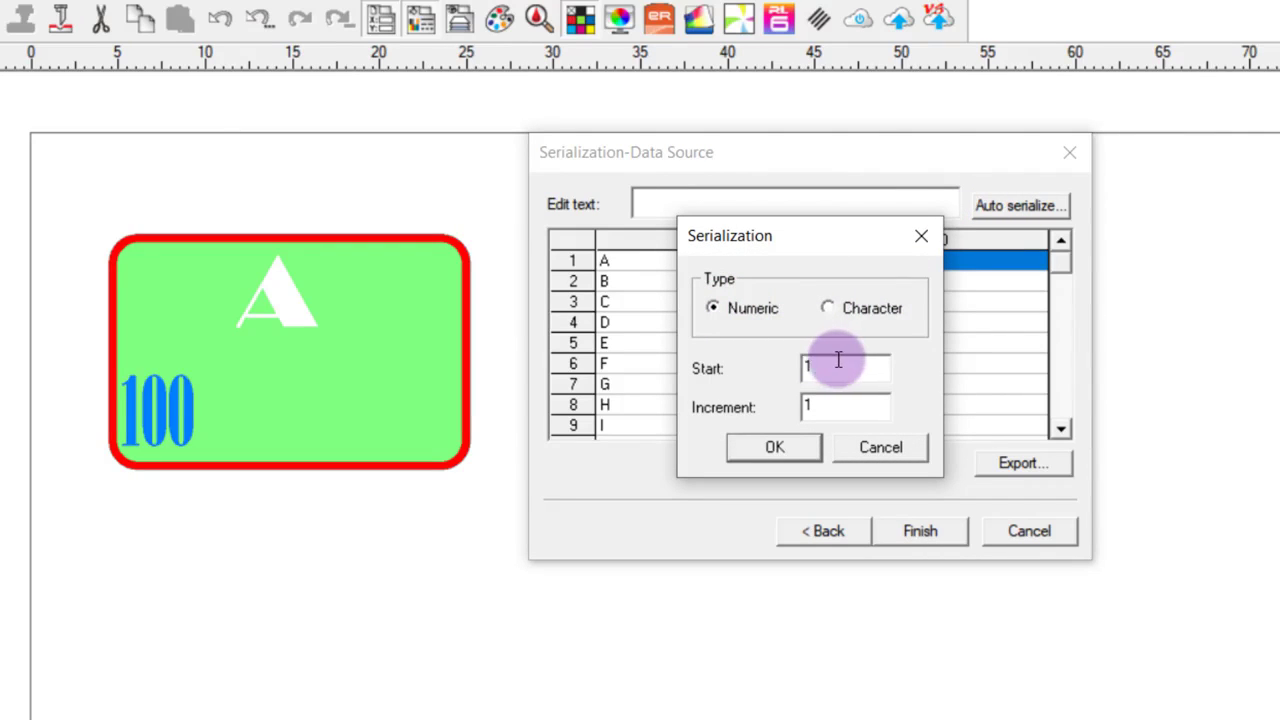
text(00)
drag(810, 406, 766, 407)
text(2)
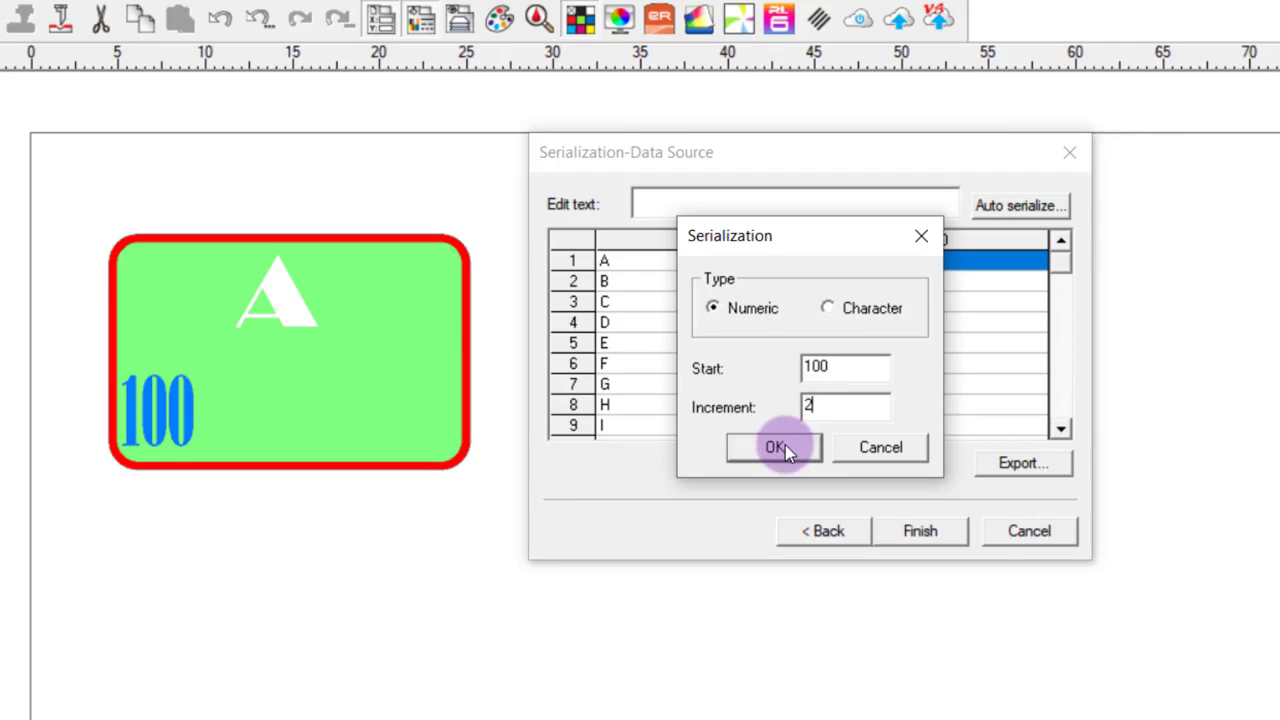
click(790, 448)
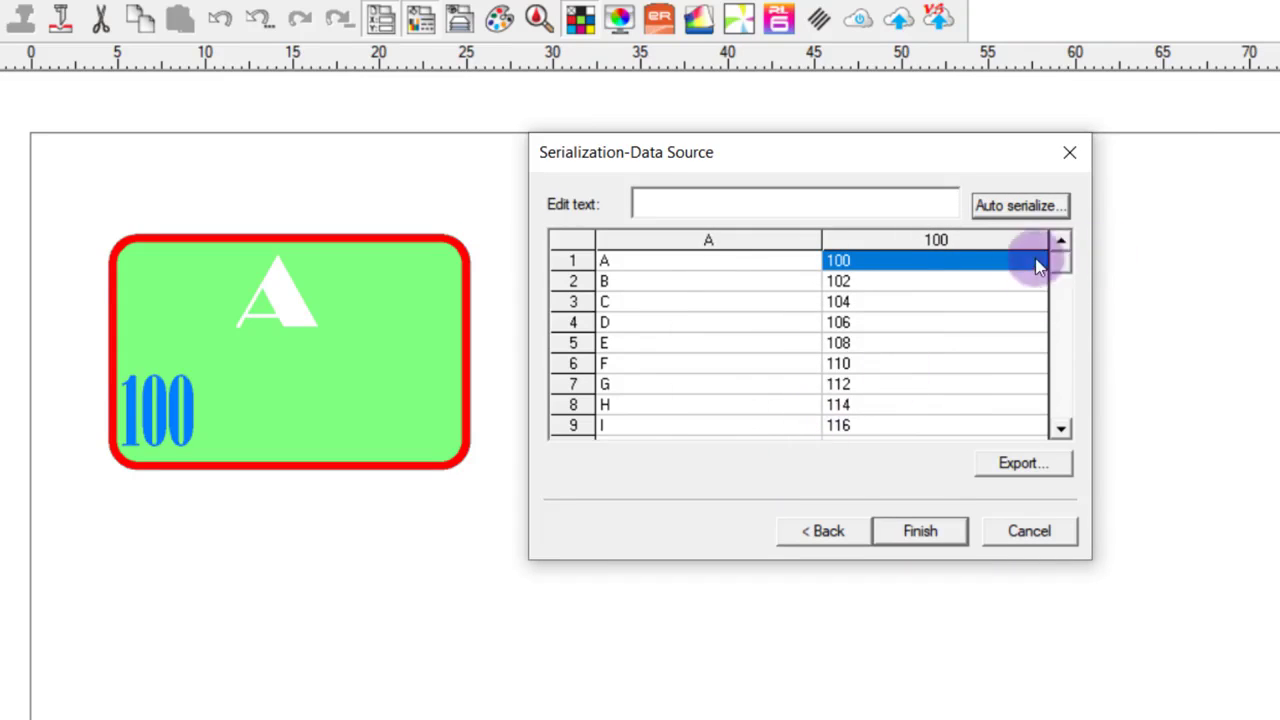
Step: Finish the serialization to generate the lettered and numbered label copies, and deselect them
drag(1058, 276, 1058, 209)
click(945, 427)
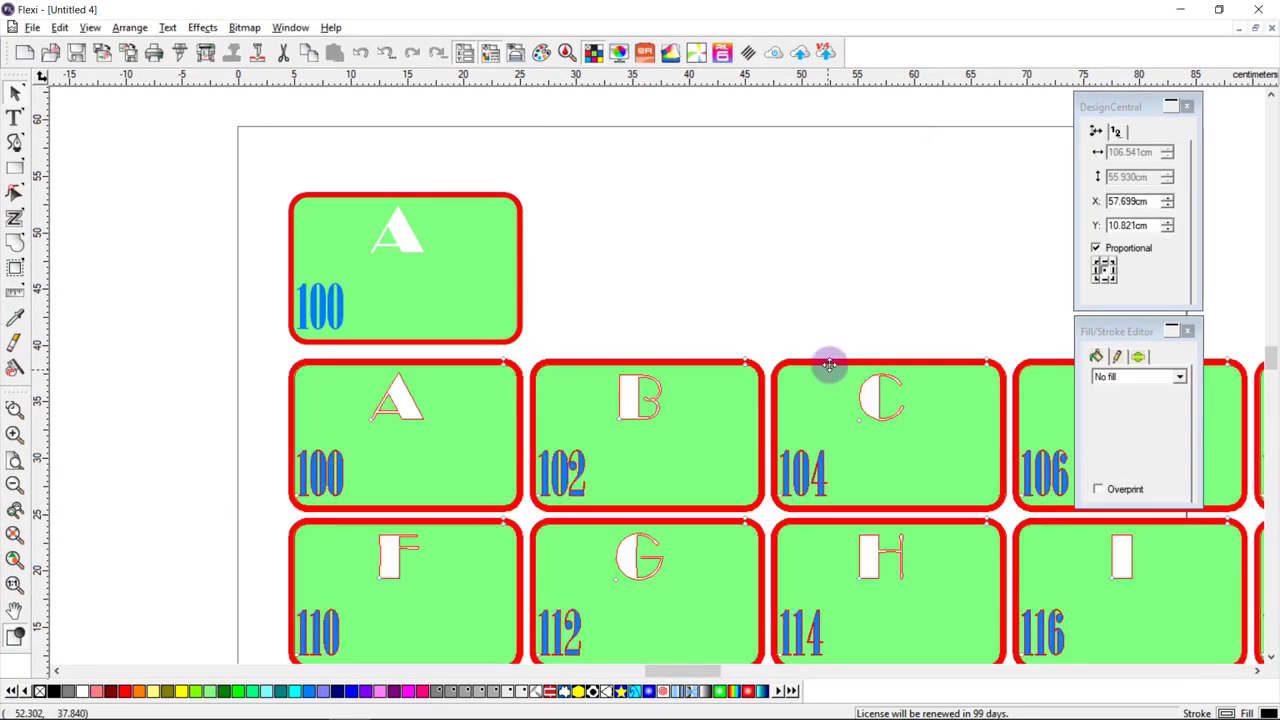
click(811, 298)
Step: Move the Fill/Stroke Editor and DesignCentral windows off the labels into the empty area beside the page
scroll(810, 305, down, 3)
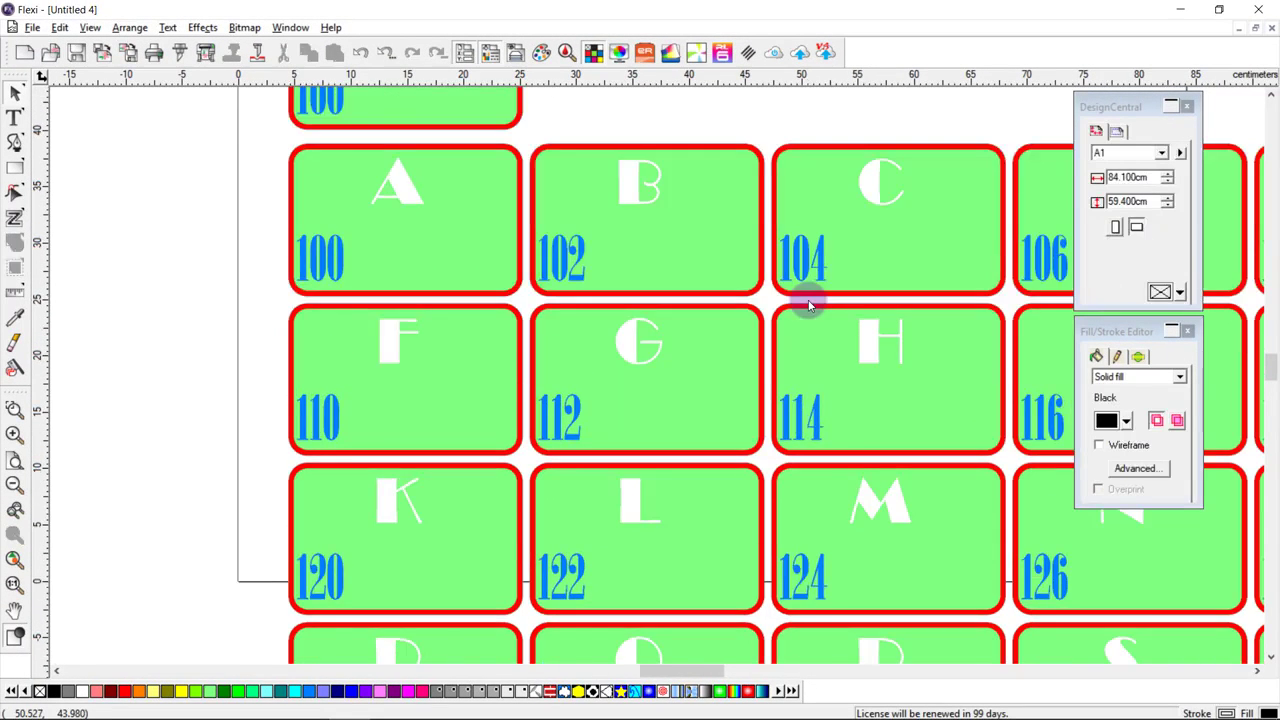
scroll(810, 300, down, 2)
mouse_move(1084, 332)
mouse_down()
mouse_move(897, 291)
mouse_move(365, 115)
mouse_up()
click(677, 271)
mouse_move(1077, 110)
mouse_down()
mouse_move(509, 311)
mouse_move(380, 331)
mouse_up()
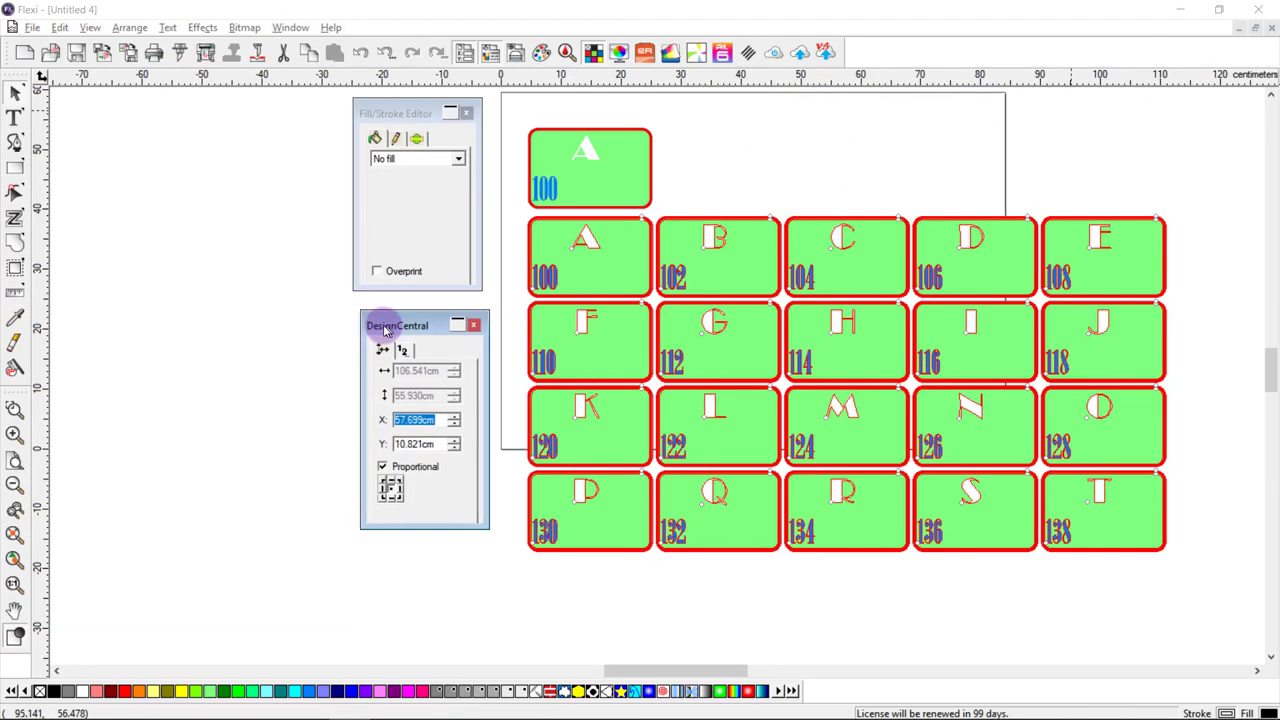
Step: Examine the complete grid of serialized labels together with the original design, leaving nothing selected
right_click(756, 220)
click(733, 103)
scroll(726, 200, up, 5)
click(775, 317)
scroll(777, 290, down, 5)
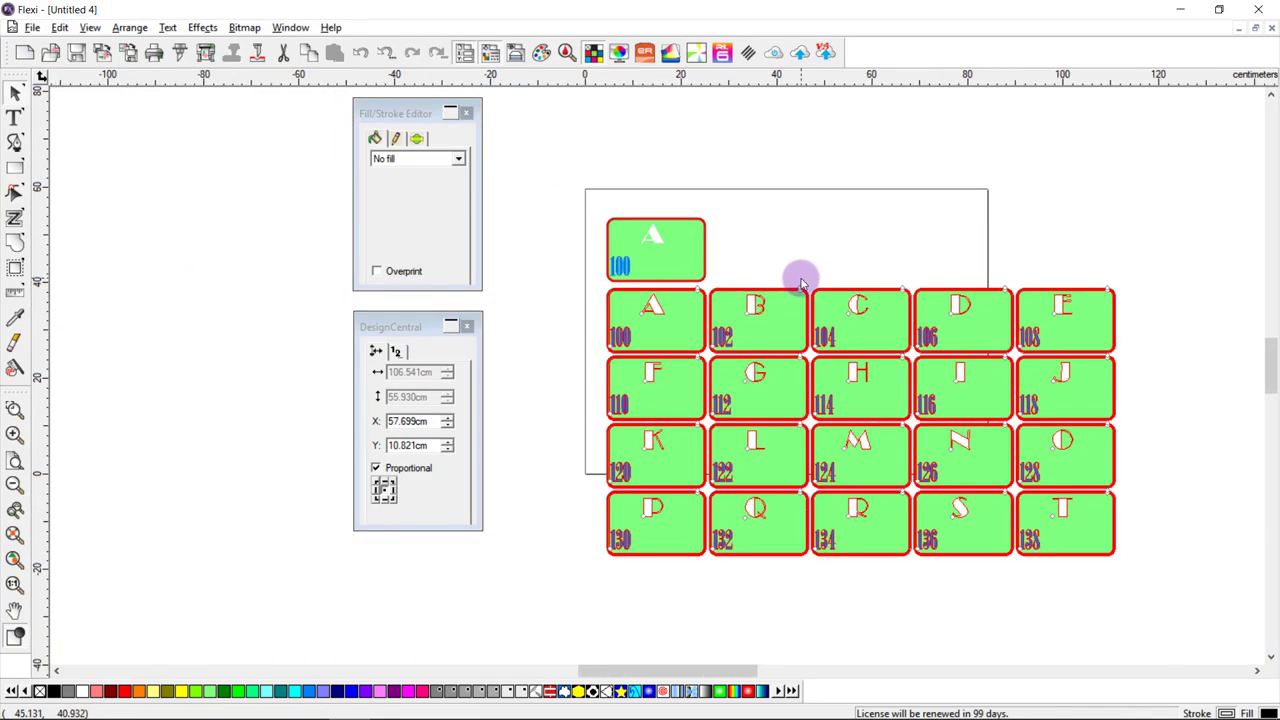
click(880, 578)
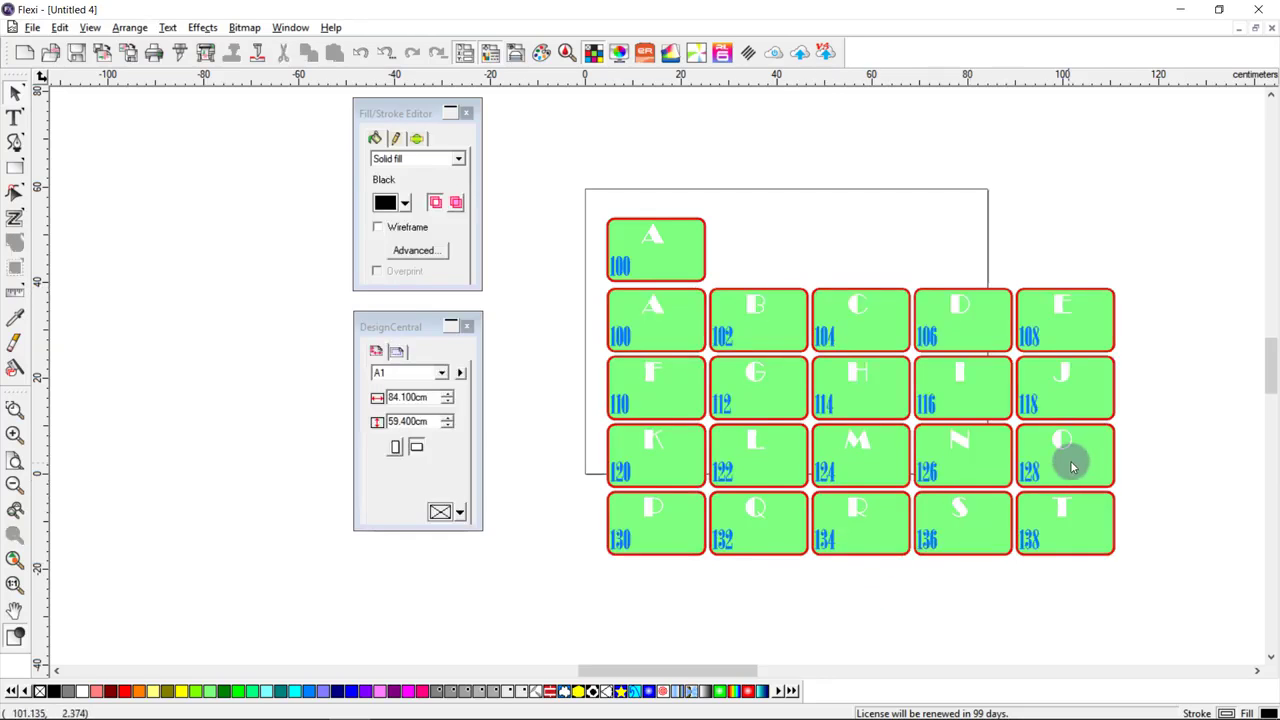